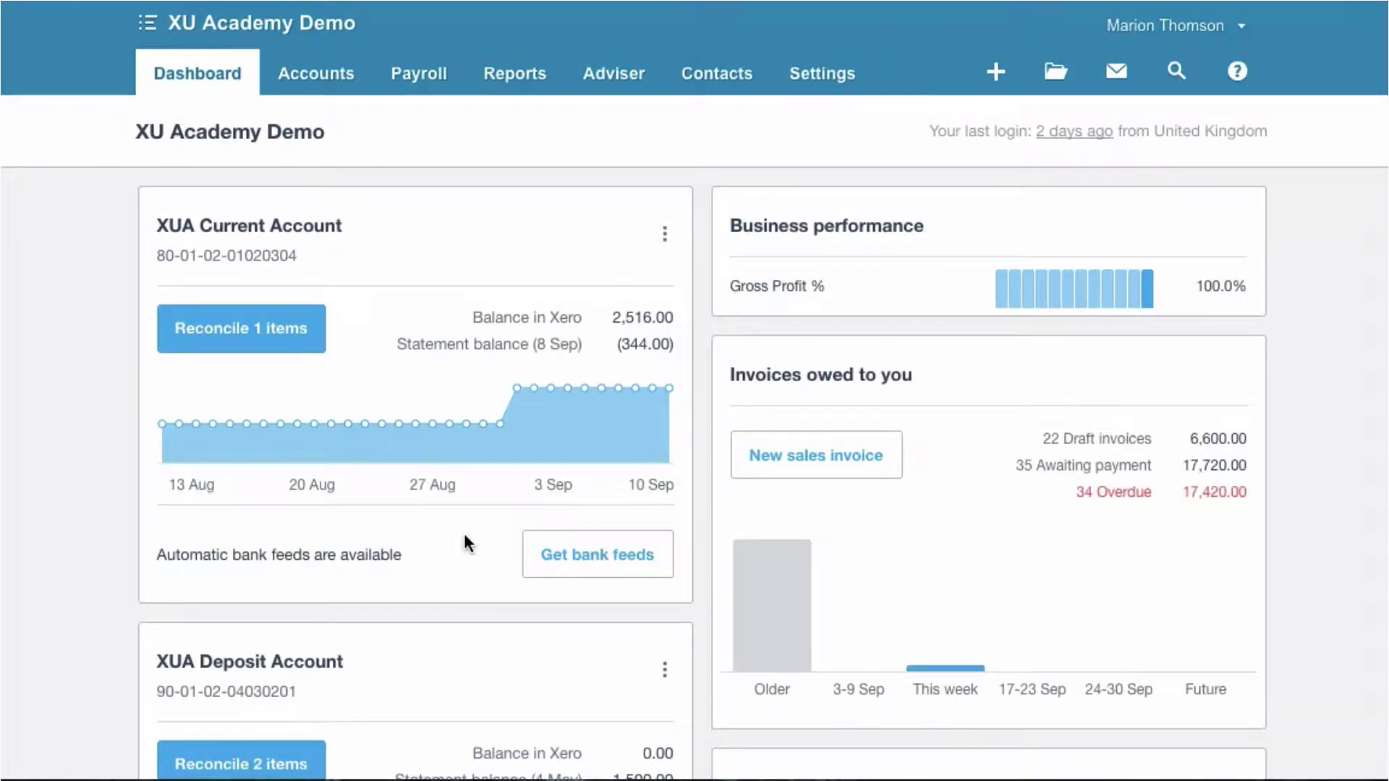
# - Open XUA Current Account reconciliation and switch the 800.00 Credit Card Payment line to Transfer
pyautogui.click(257, 330)
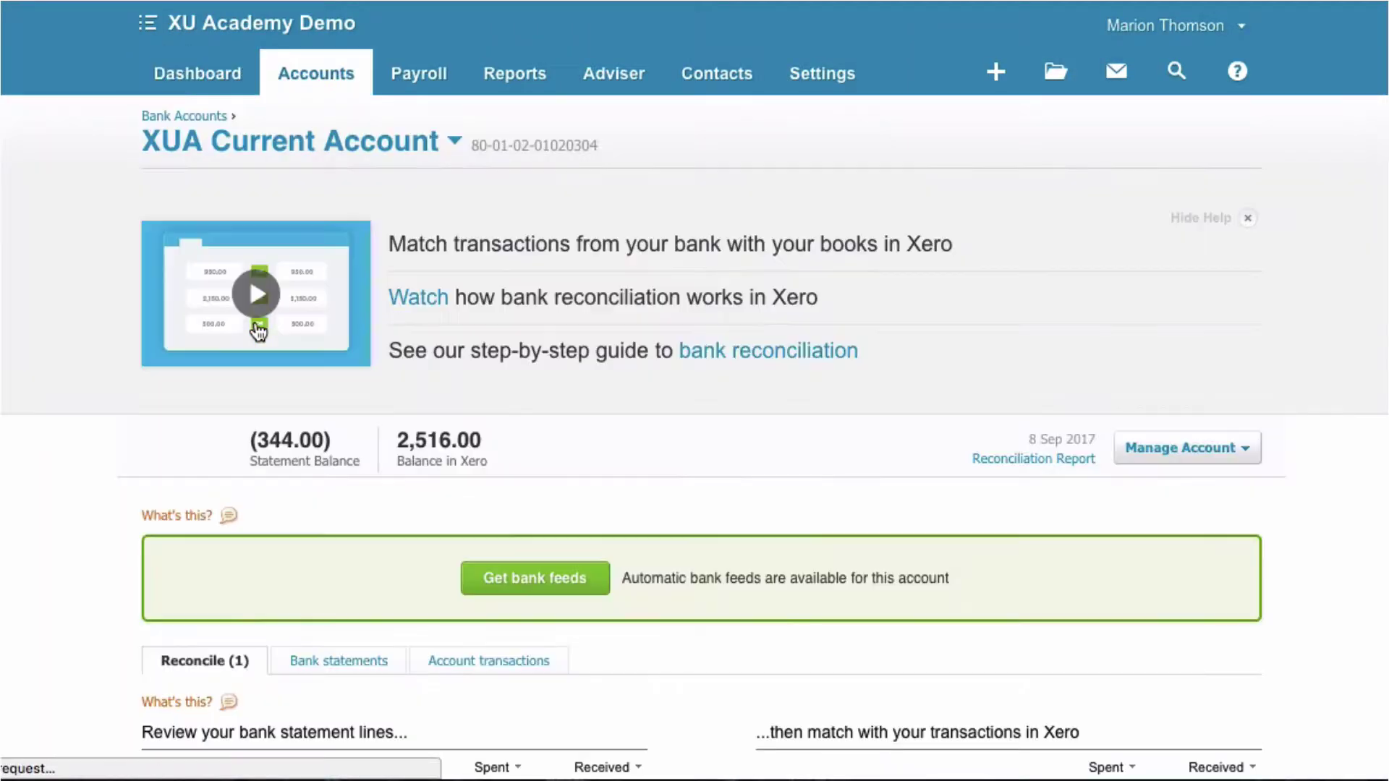
pyautogui.scroll(-5, 495, 456)
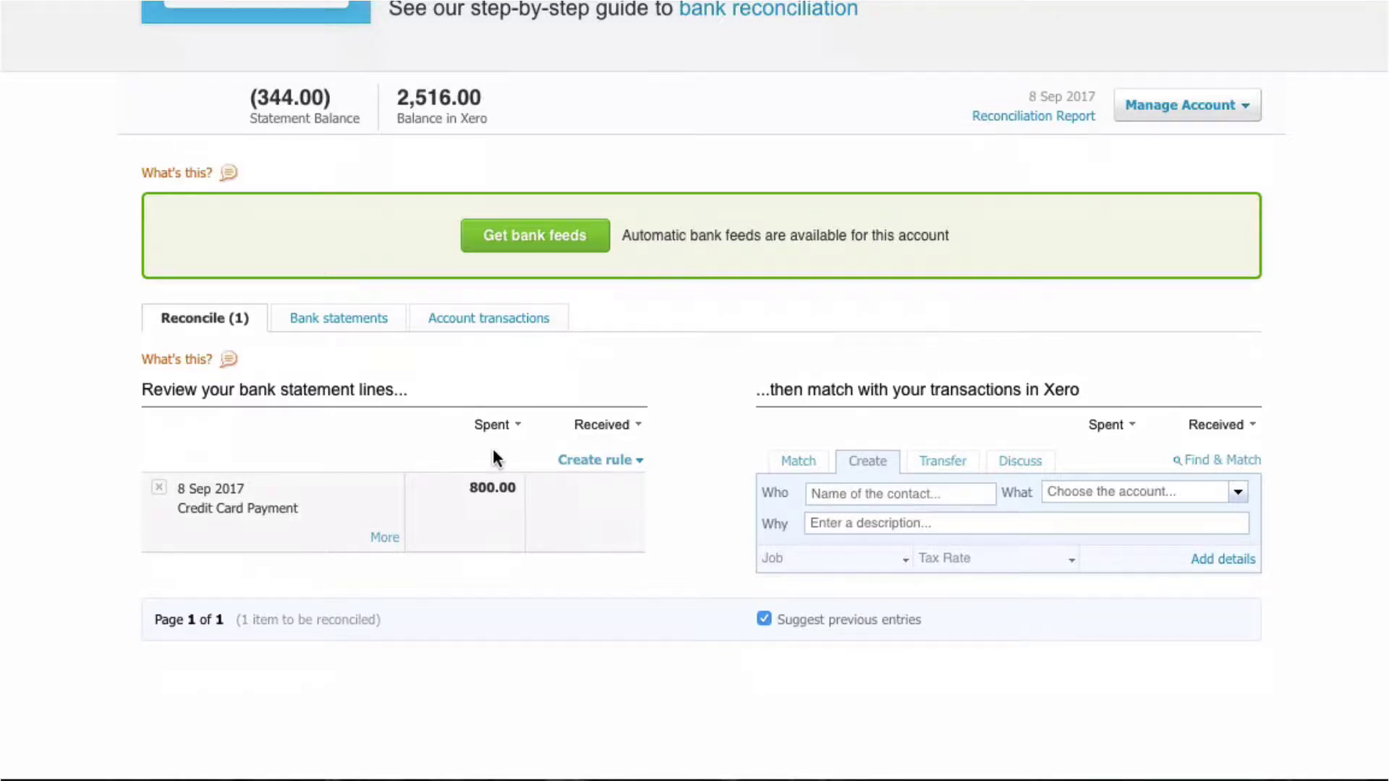
pyautogui.click(939, 463)
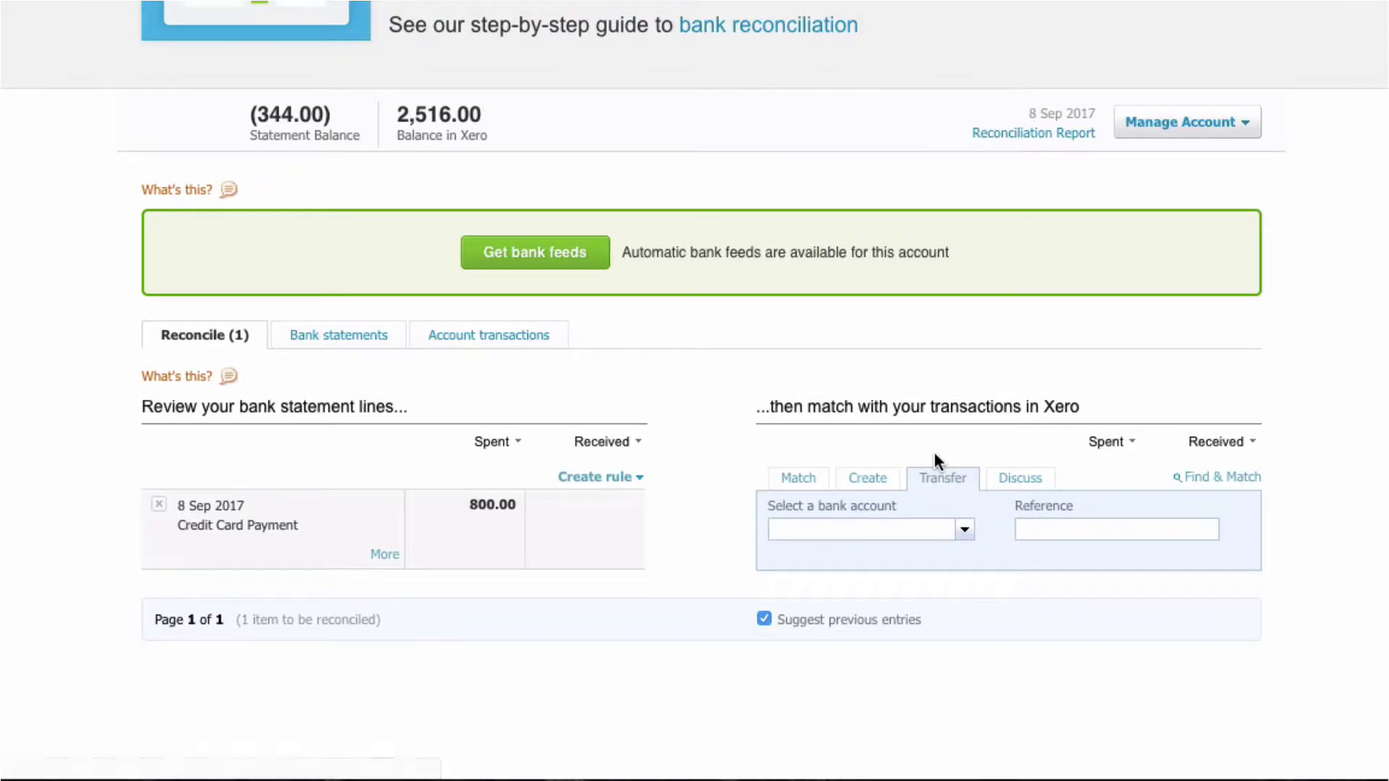
pyautogui.click(955, 530)
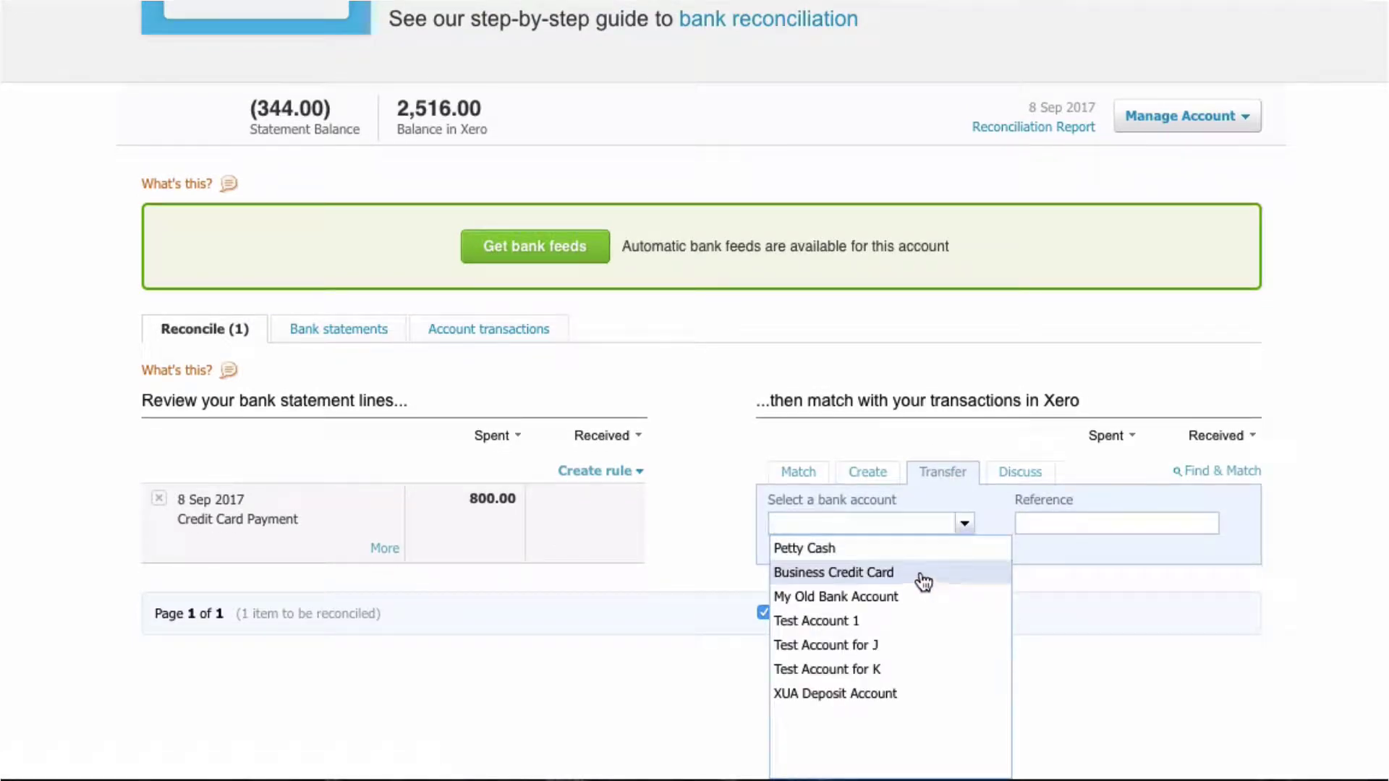
pyautogui.click(711, 366)
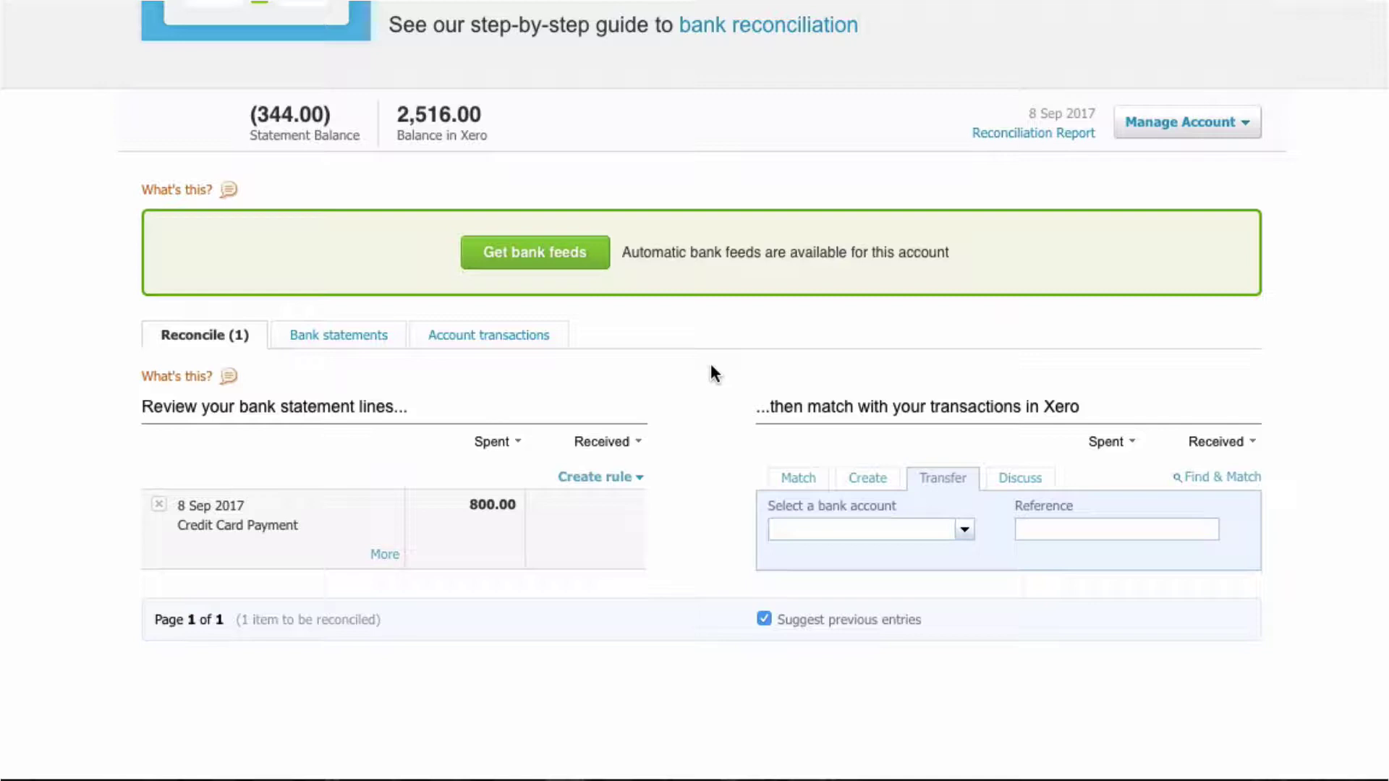
pyautogui.scroll(1, 710, 363)
pyautogui.scroll(-1, 710, 362)
# - Open a Spend Money Rule form from the Credit Card Payment line and review its prefilled conditions
pyautogui.click(603, 478)
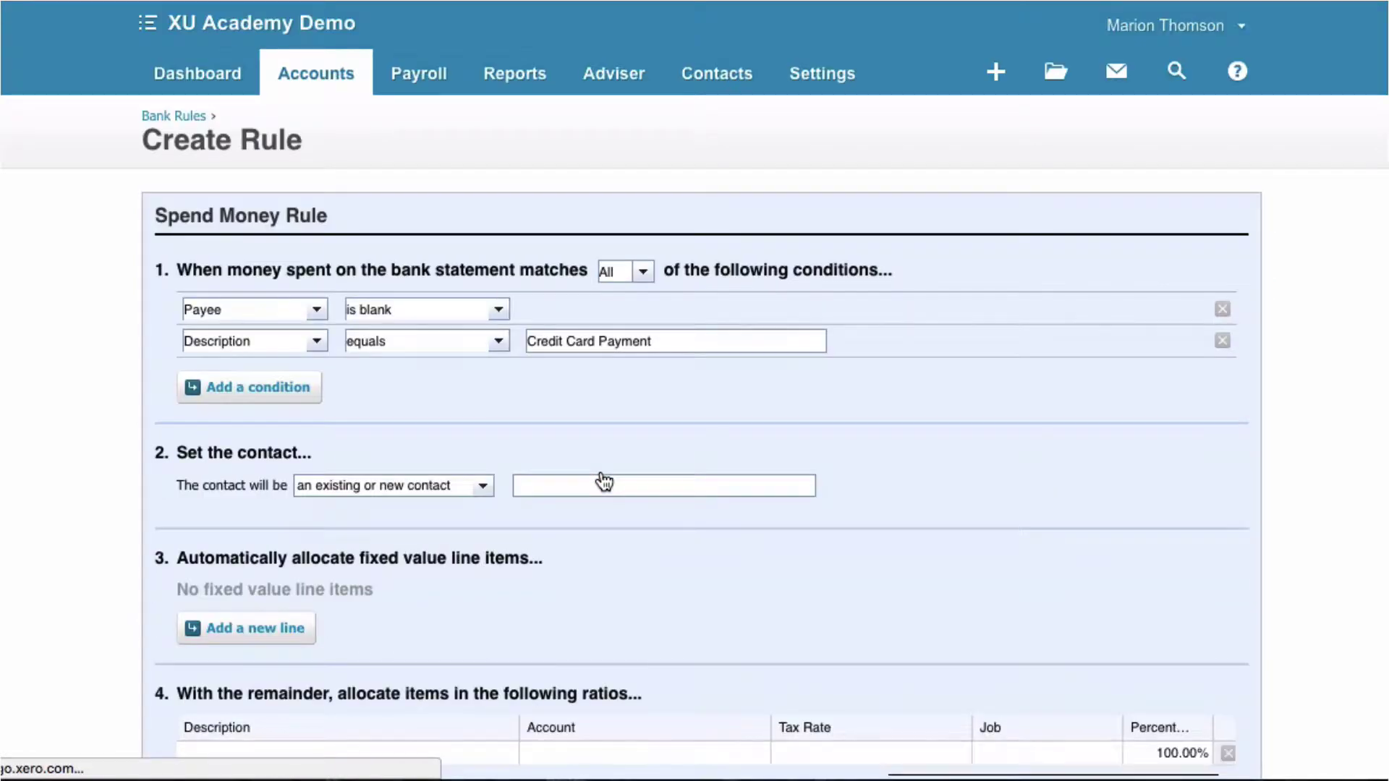
pyautogui.scroll(-2, 604, 481)
pyautogui.scroll(-1, 605, 481)
pyautogui.scroll(3, 604, 481)
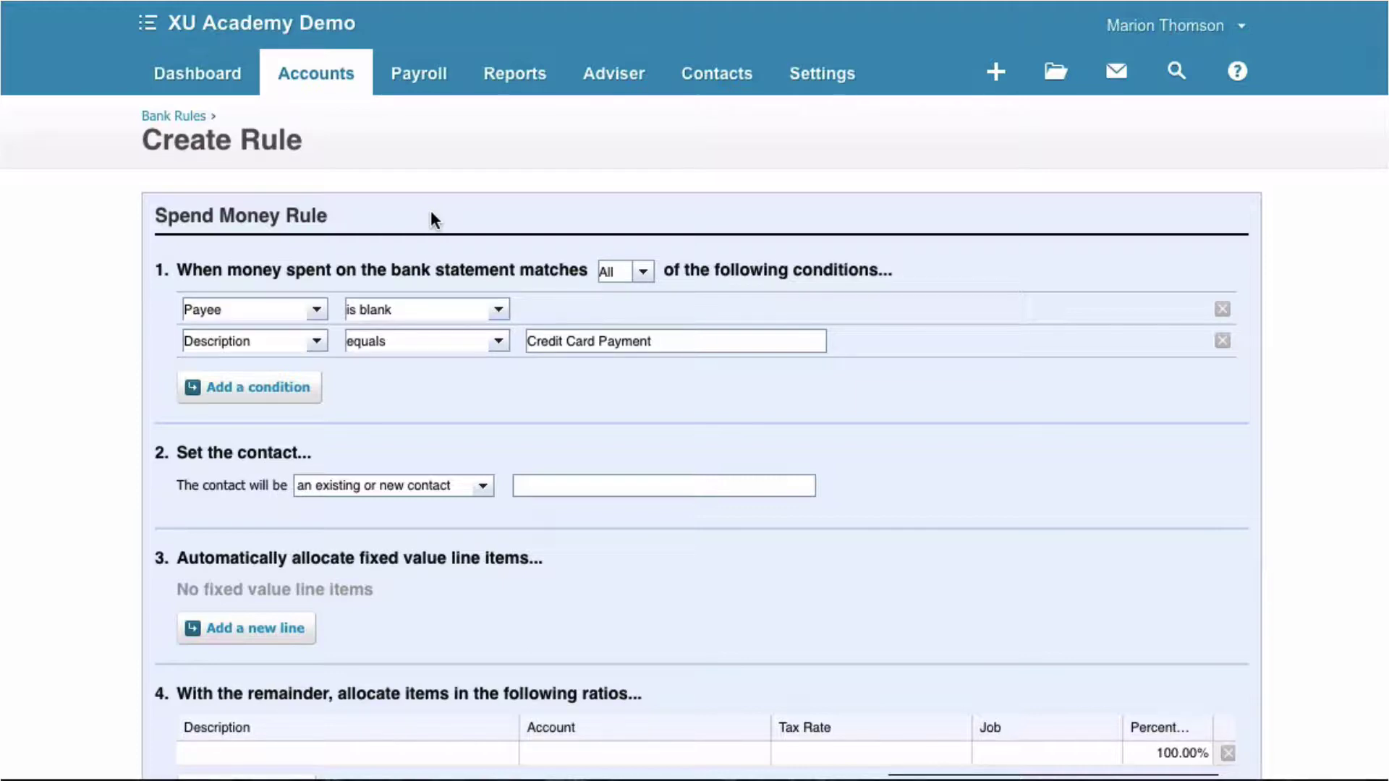
pyautogui.scroll(-1, 431, 212)
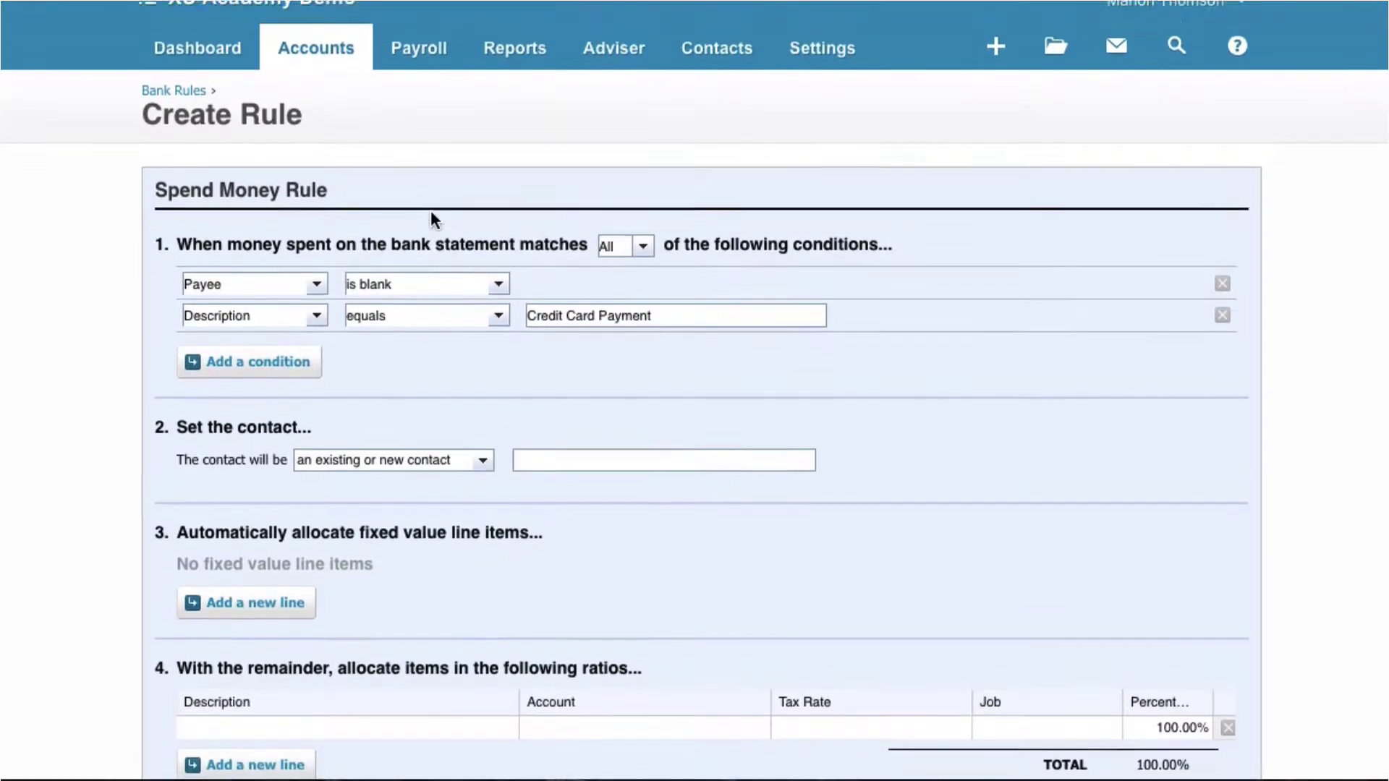
pyautogui.click(190, 101)
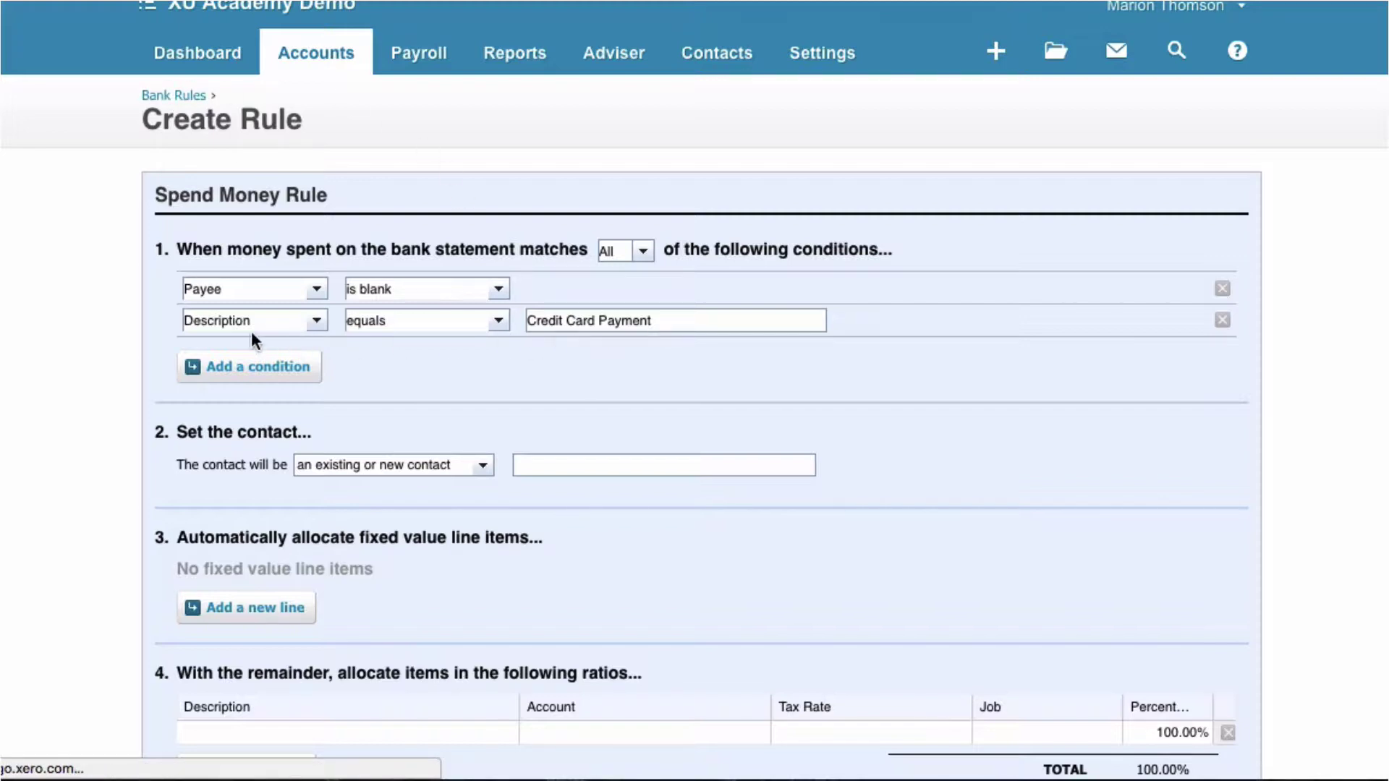
pyautogui.scroll(1, 250, 331)
# - Return to Bank Rules and start a new Transfer Rule from the Transfer Rules tab
pyautogui.click(181, 124)
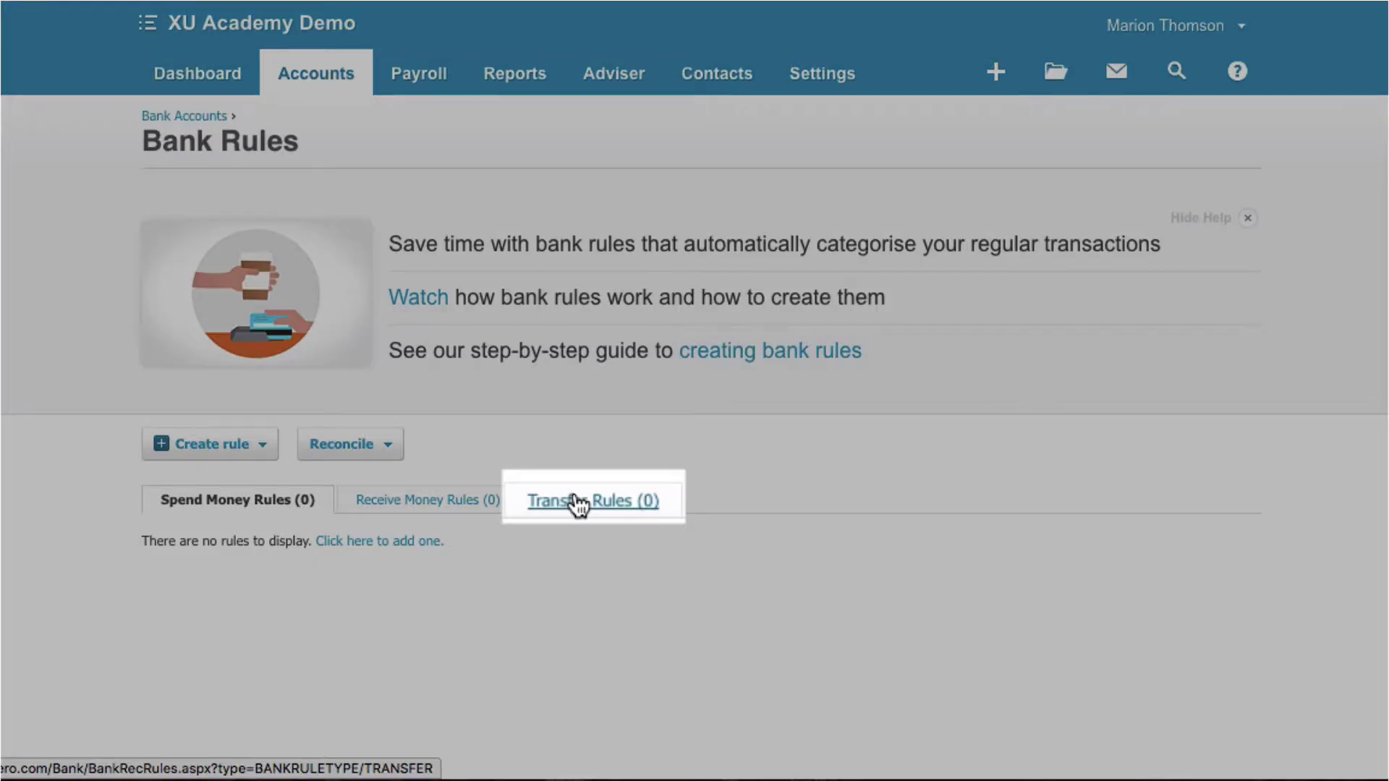
pyautogui.click(578, 502)
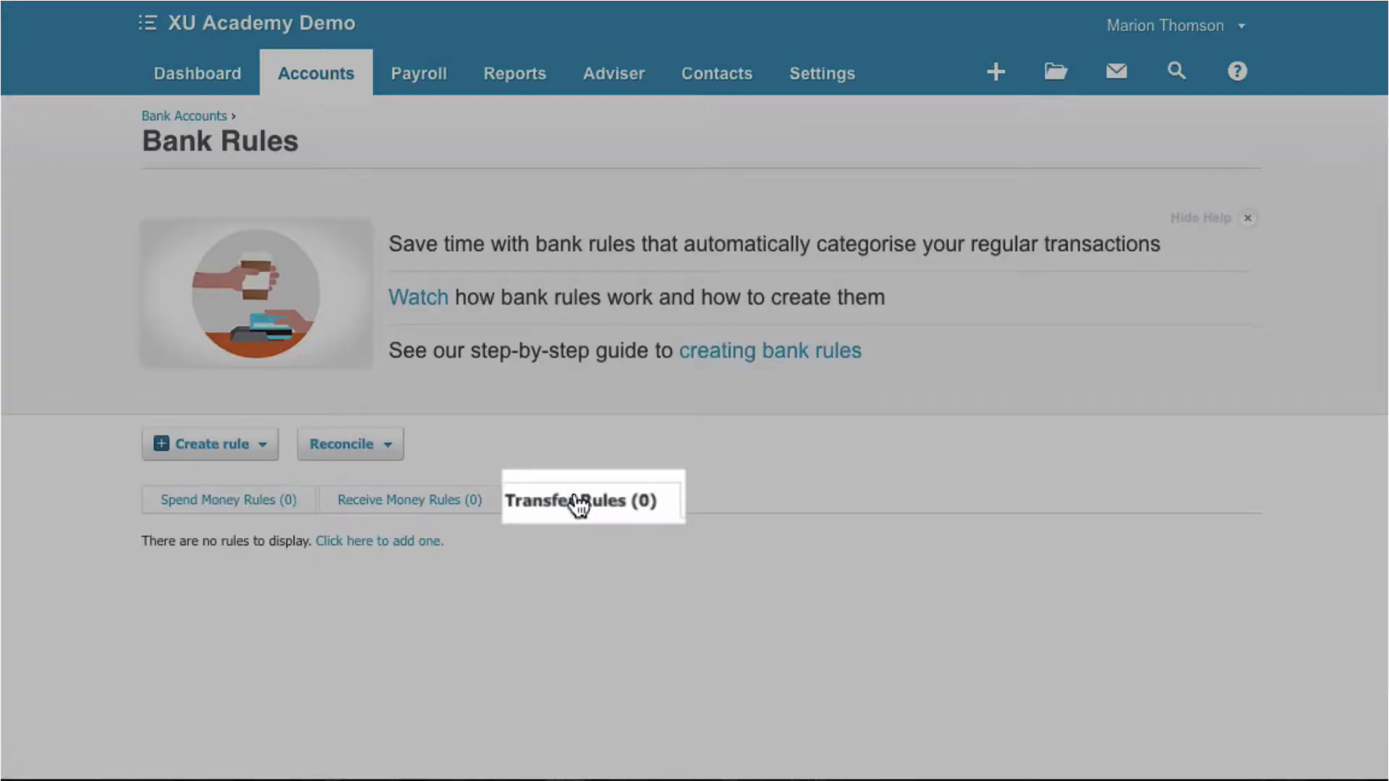
pyautogui.click(228, 446)
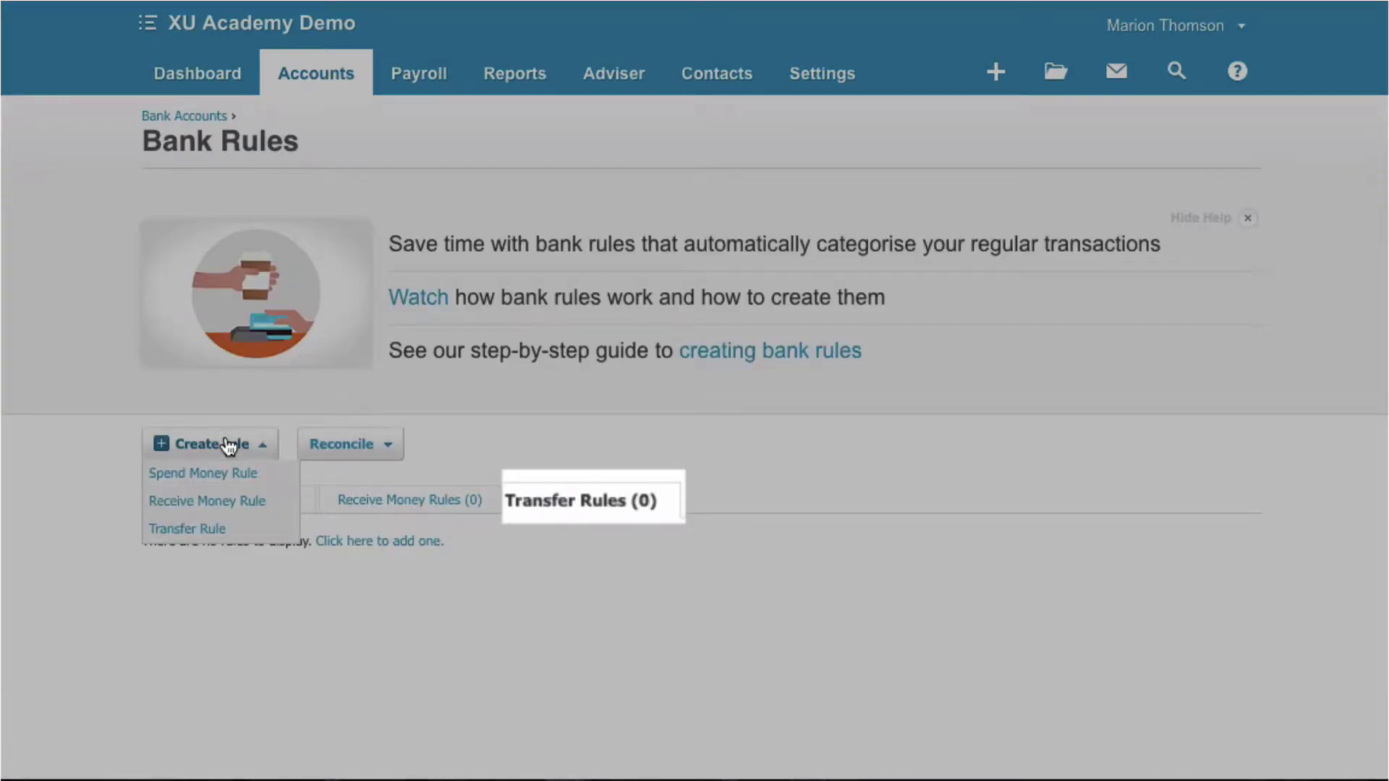
pyautogui.click(211, 526)
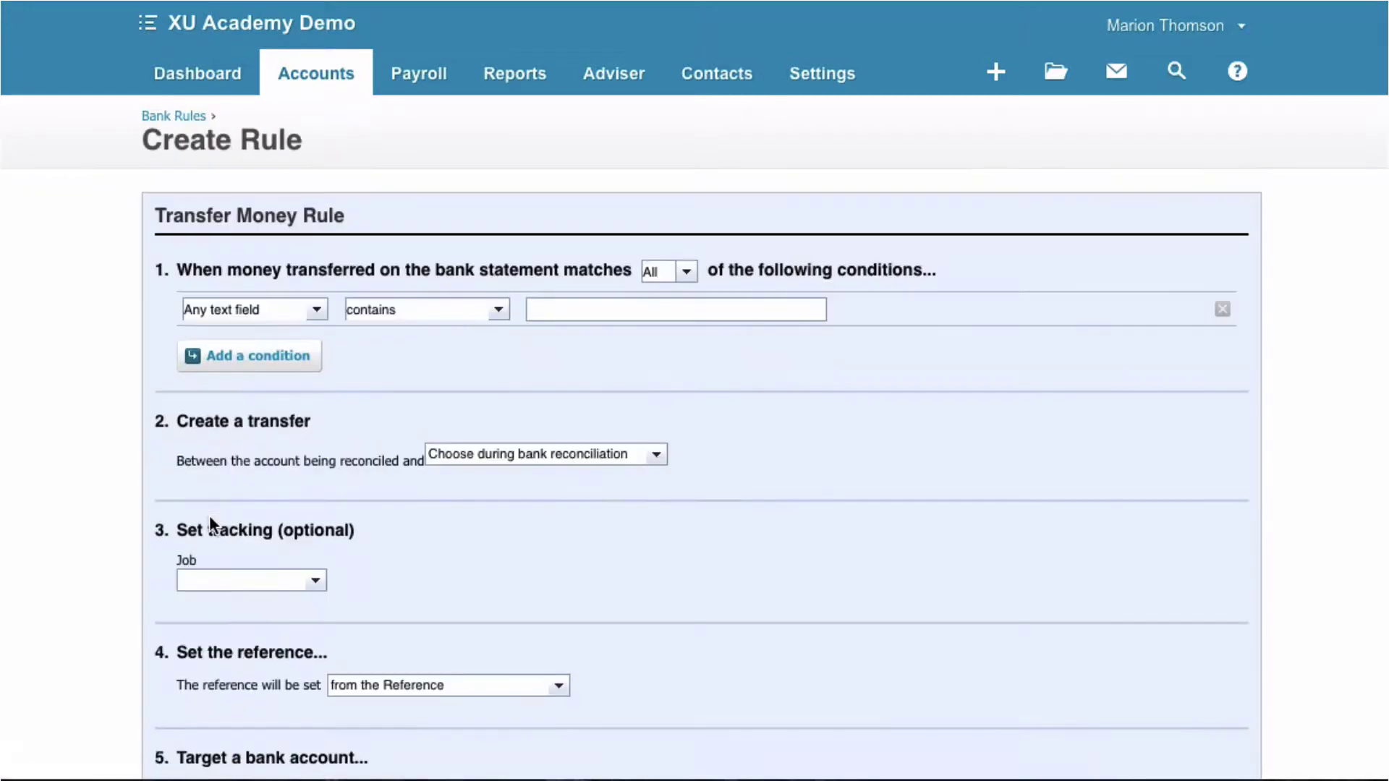
pyautogui.click(318, 311)
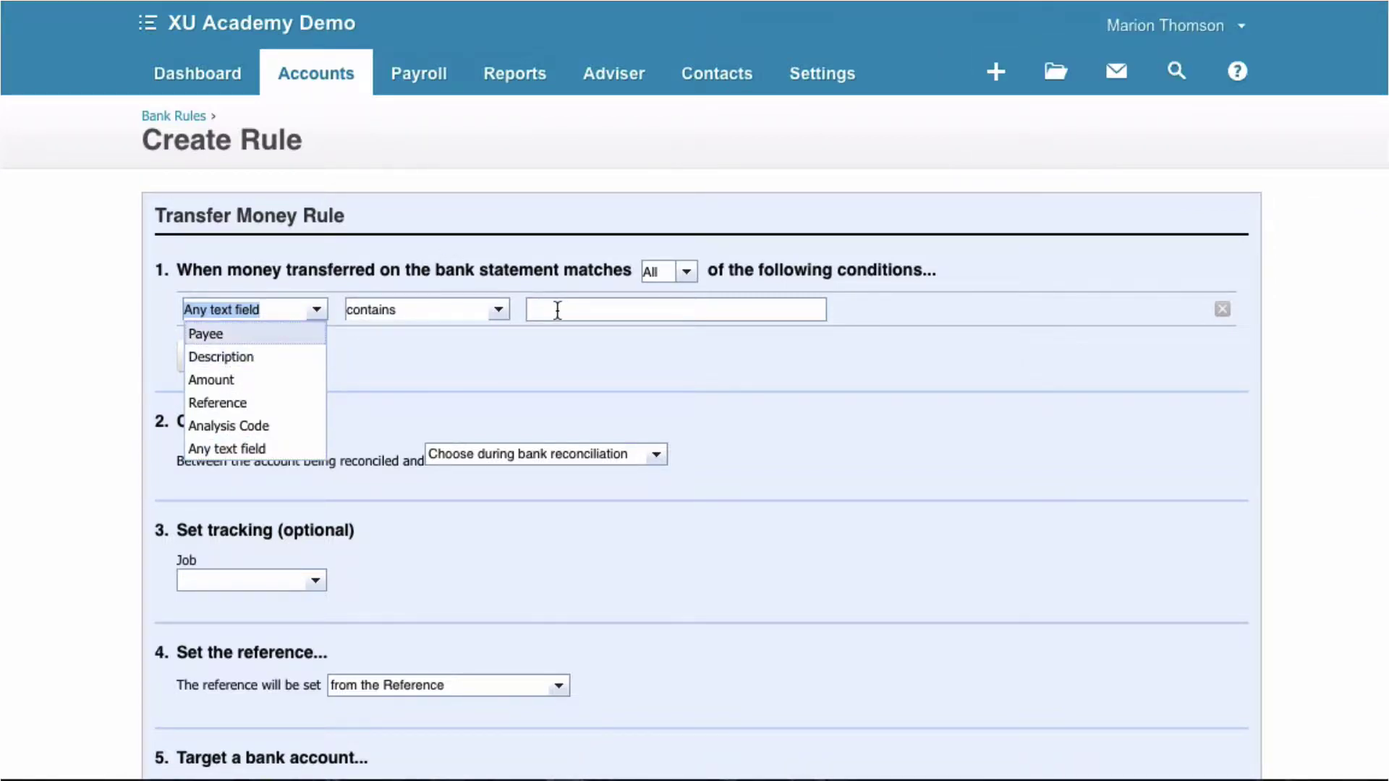
# - Set the rule condition to Description equals 'Credit Card Payment'
pyautogui.click(557, 311)
pyautogui.write('C')
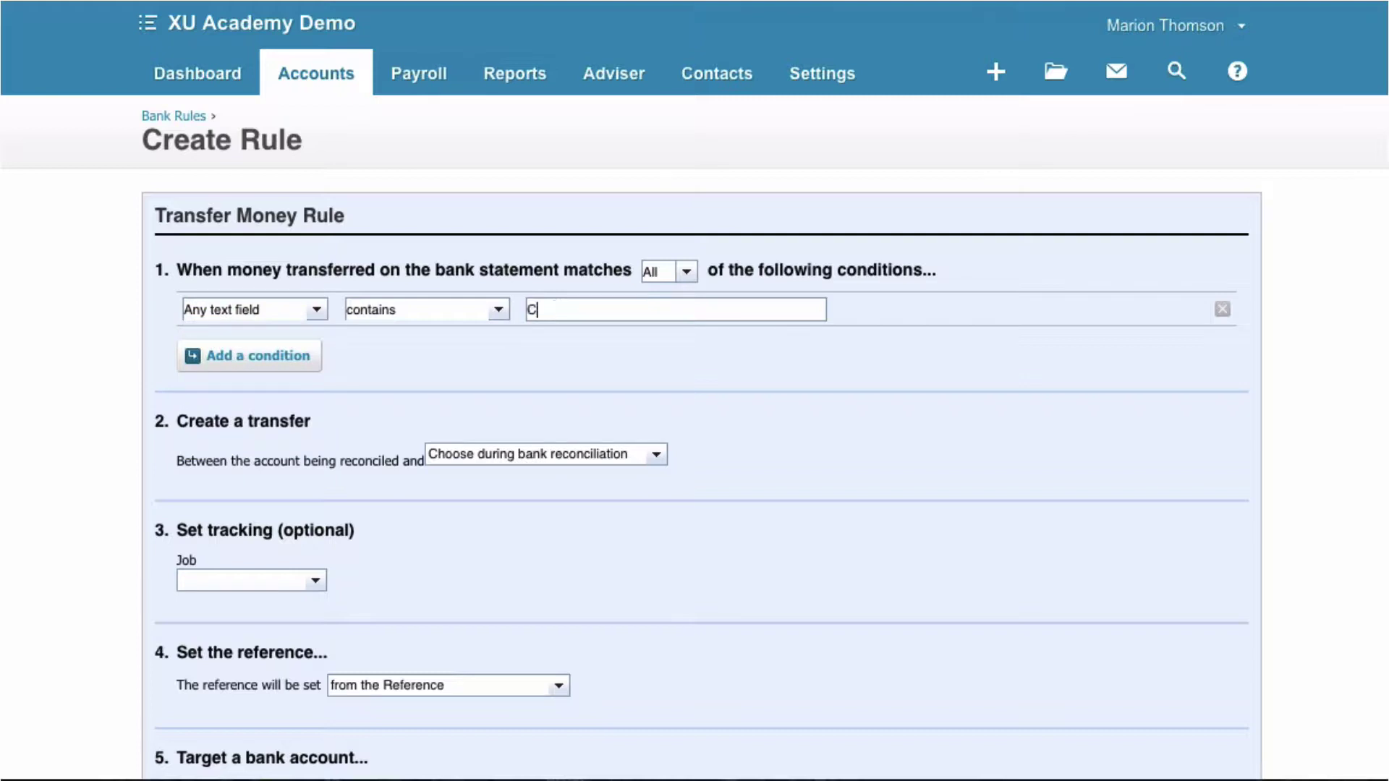
pyautogui.write('redit Card Payment')
pyautogui.scroll(-1, 489, 335)
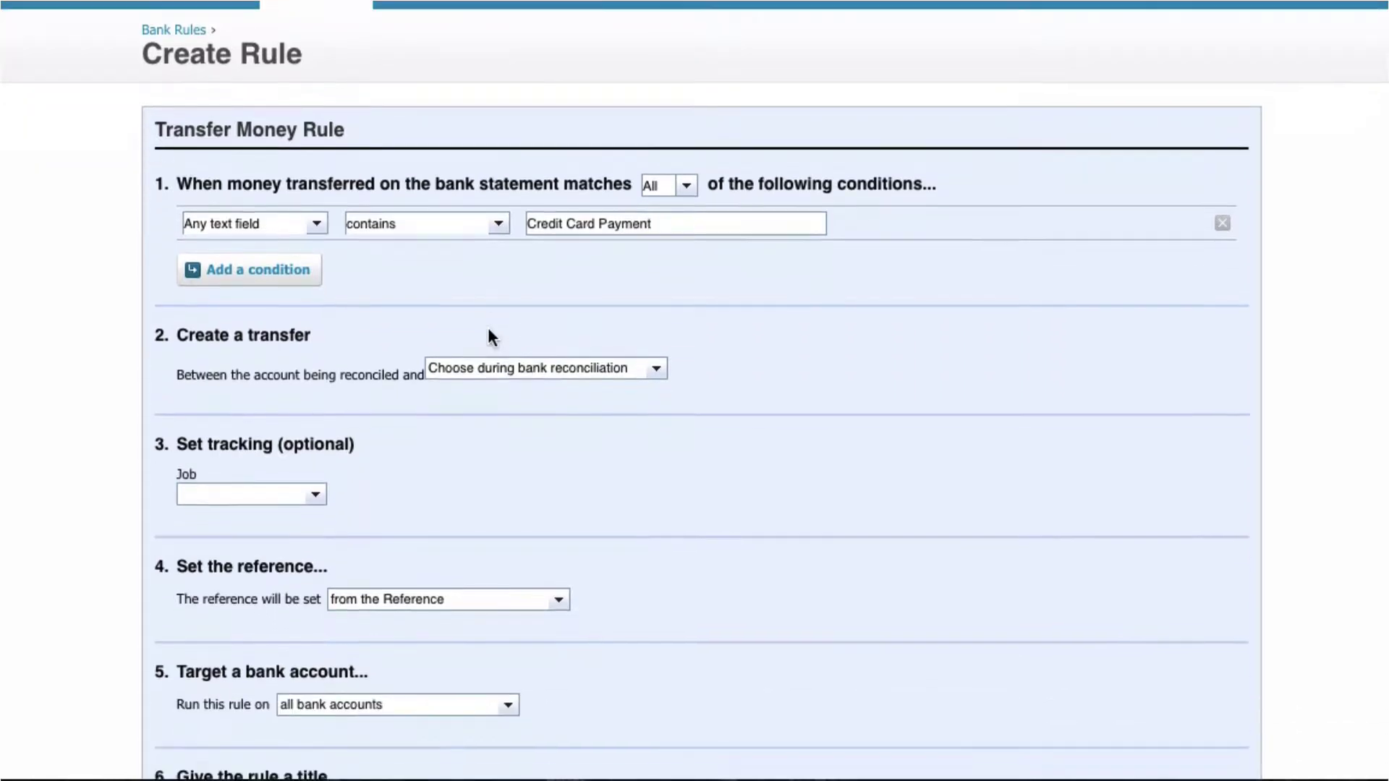
pyautogui.click(317, 193)
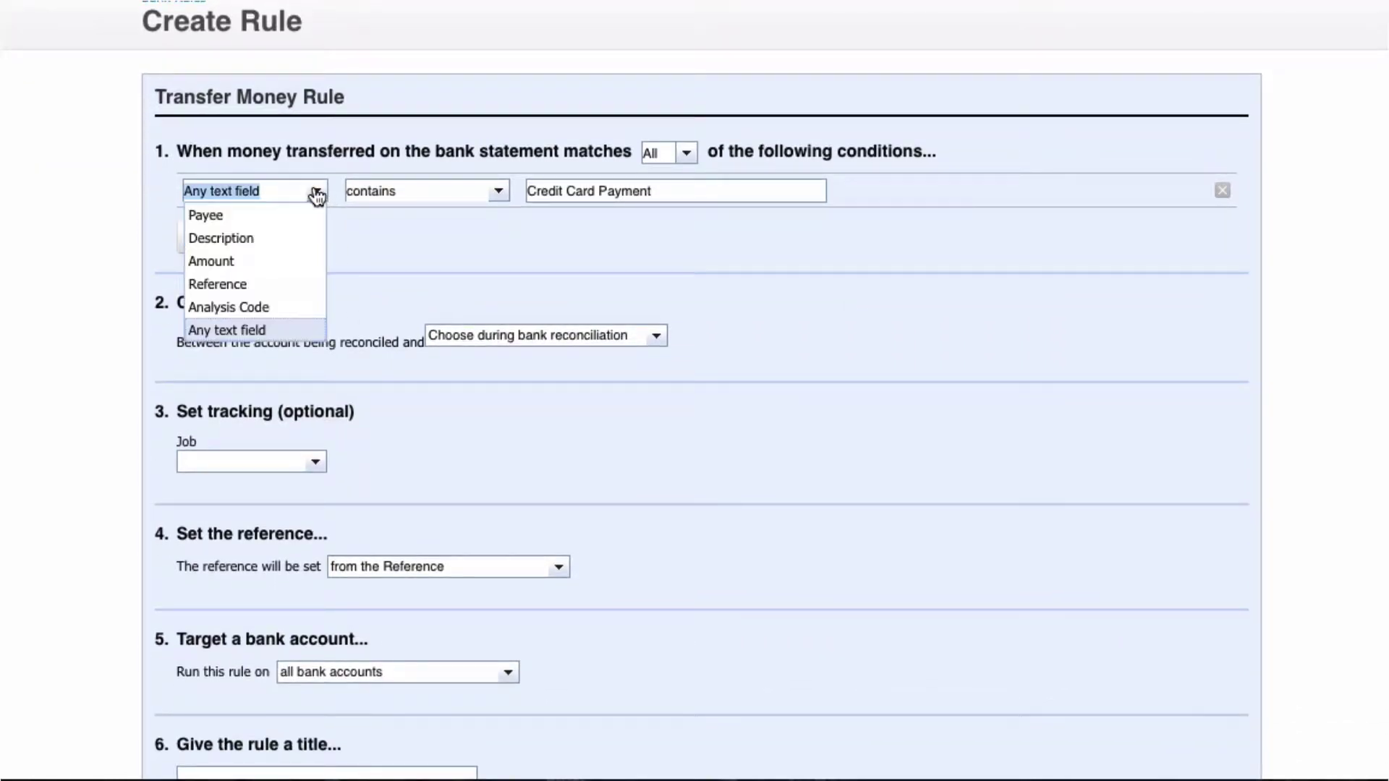
pyautogui.click(286, 237)
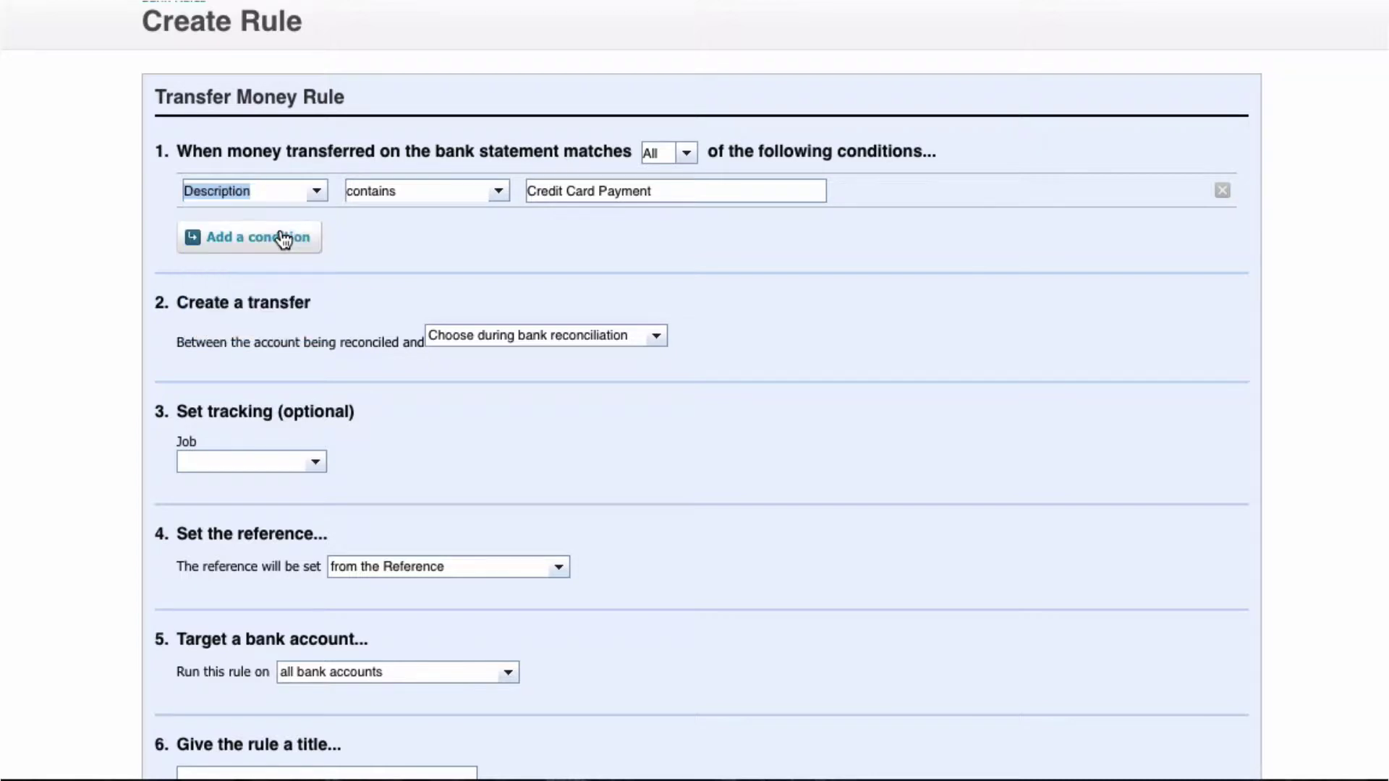
pyautogui.click(503, 192)
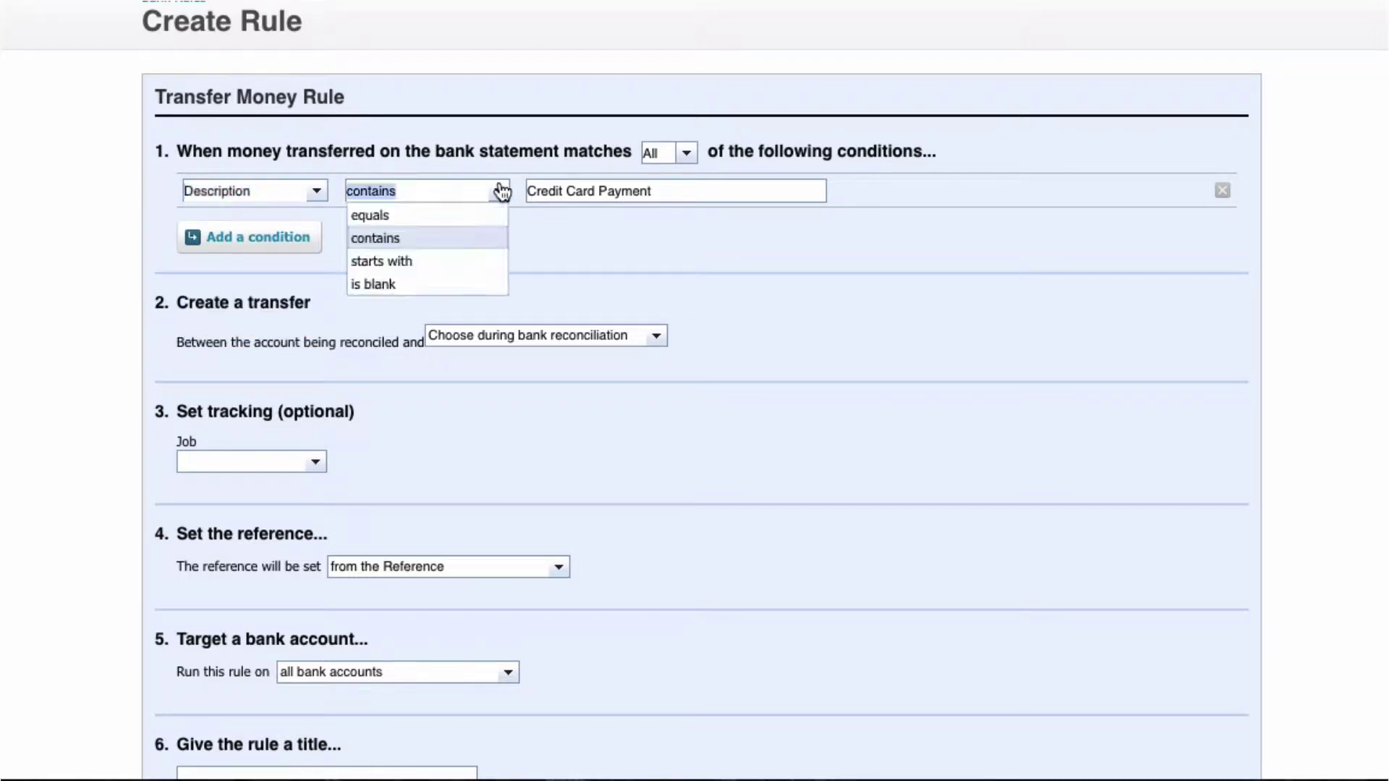
pyautogui.click(438, 217)
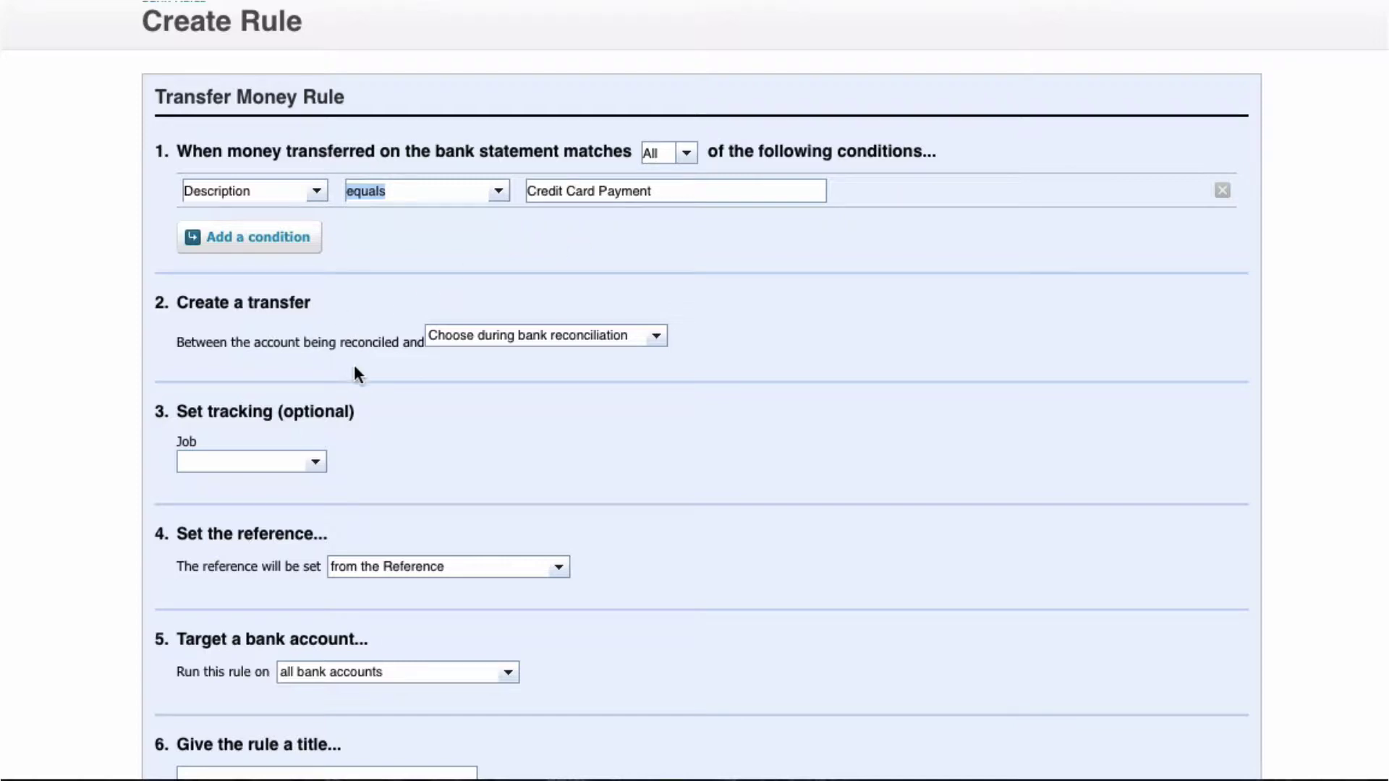
# - Transfer to Business Credit Card, run only on XUA Current Account, and title the rule 'Credit Card Payment'
pyautogui.click(657, 337)
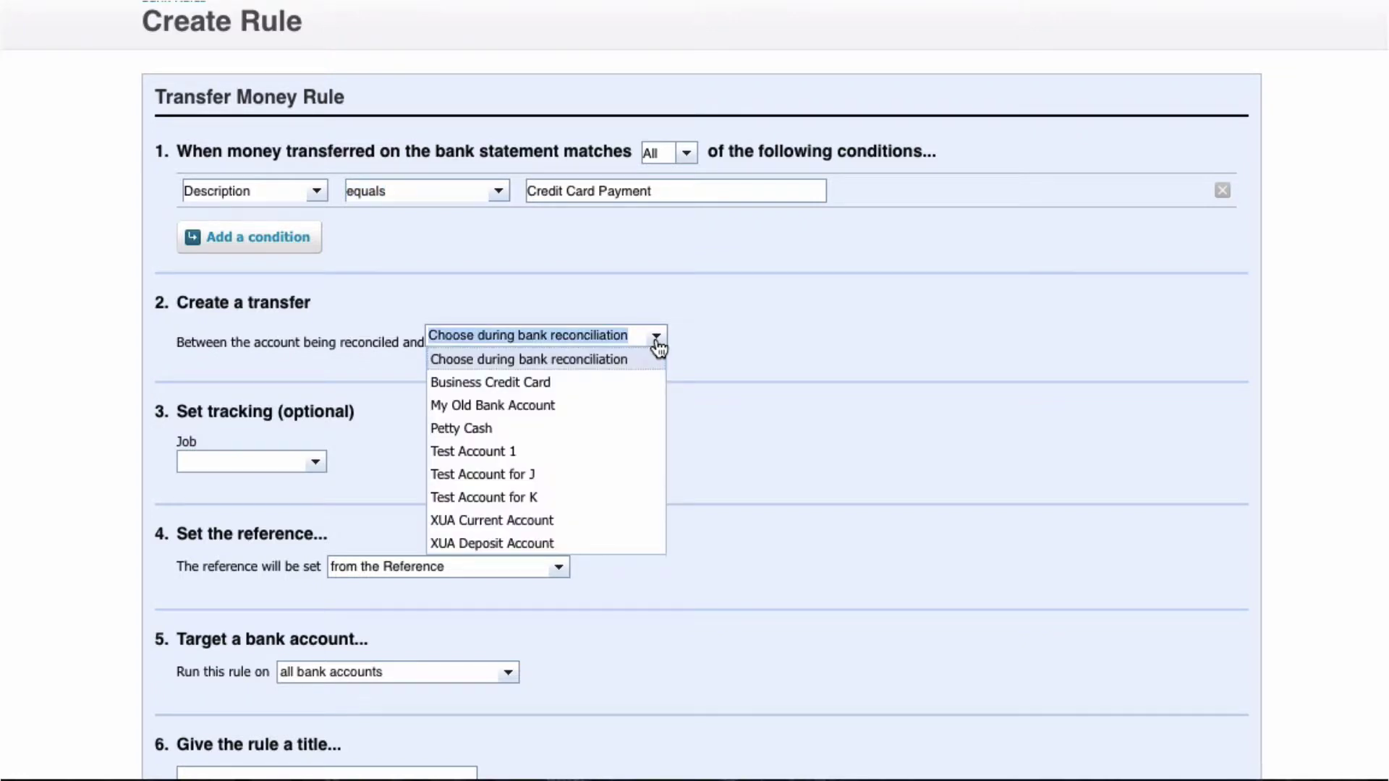
pyautogui.click(578, 388)
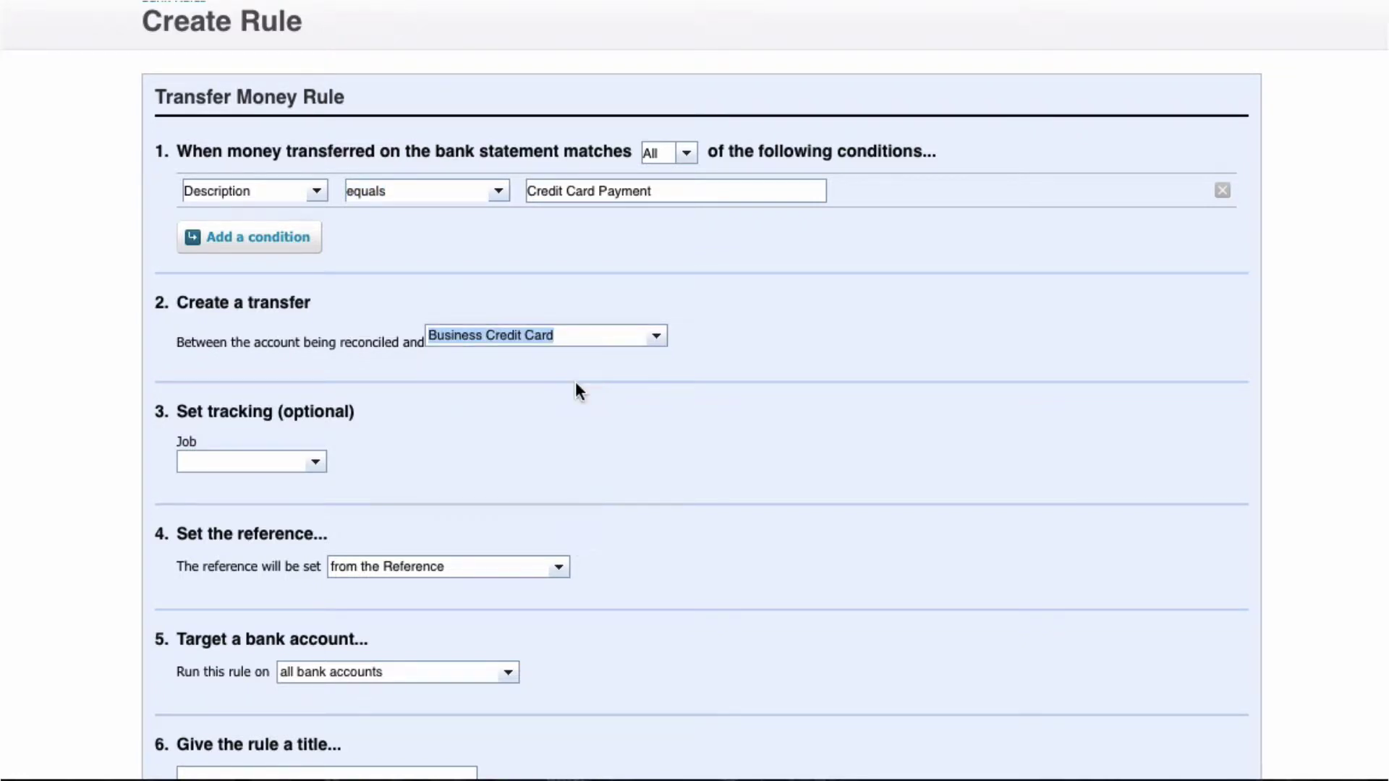
pyautogui.scroll(-3, 576, 384)
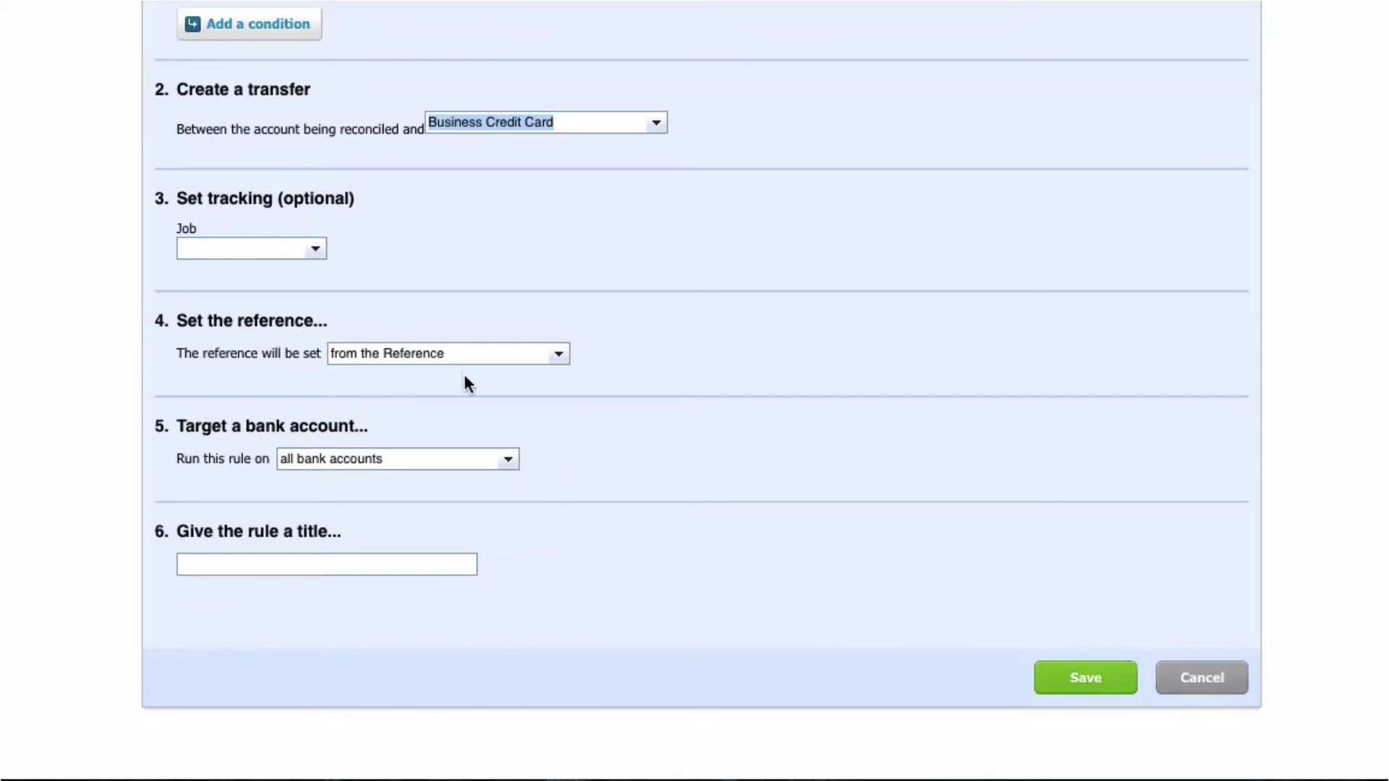
pyautogui.click(510, 455)
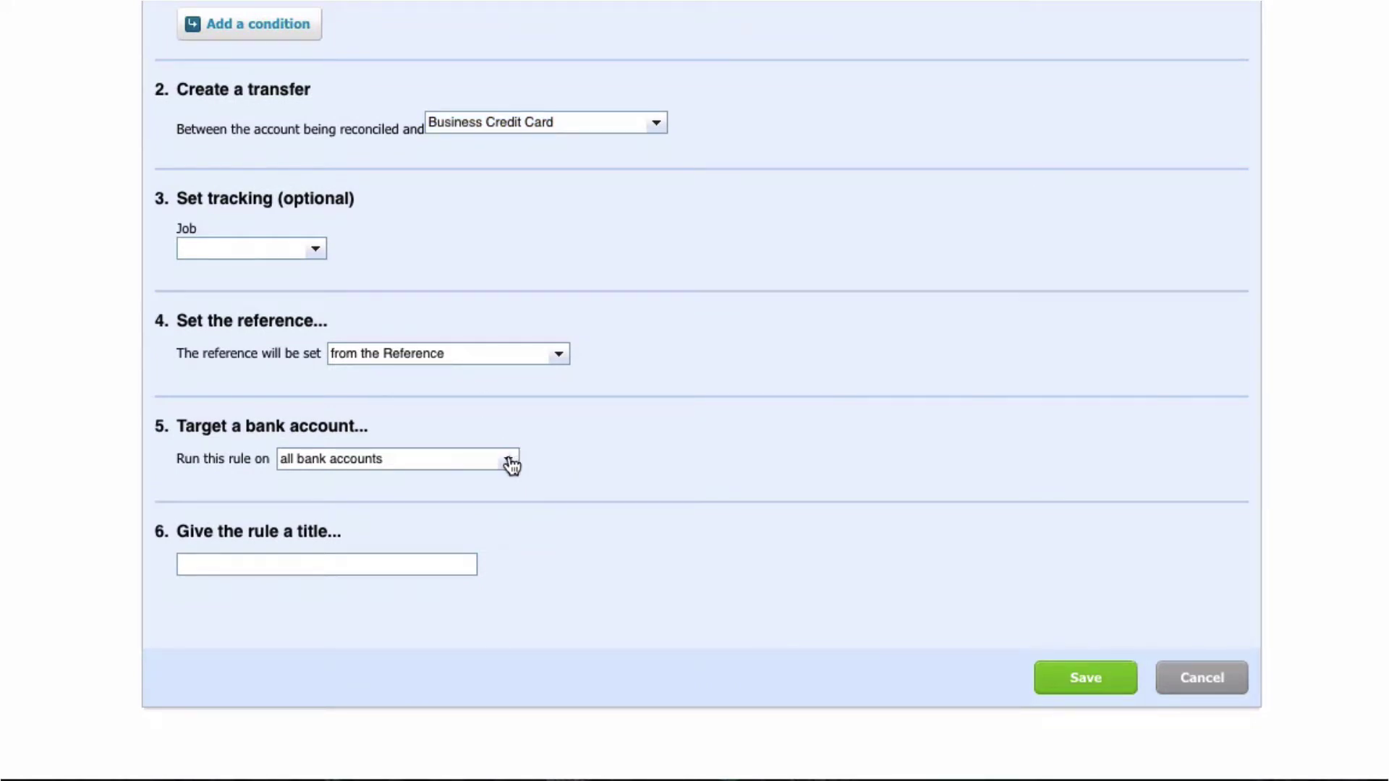
pyautogui.click(511, 462)
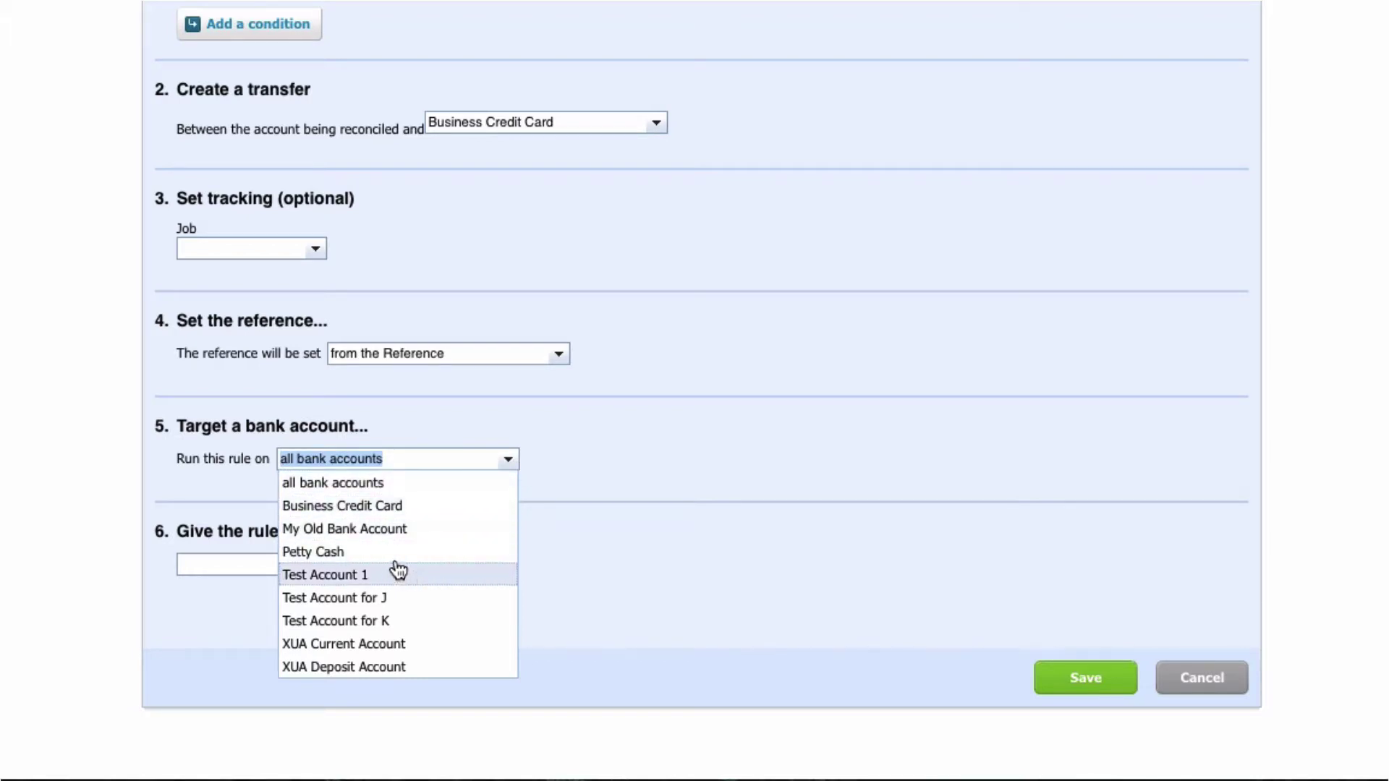
pyautogui.scroll(-1, 397, 567)
pyautogui.click(397, 613)
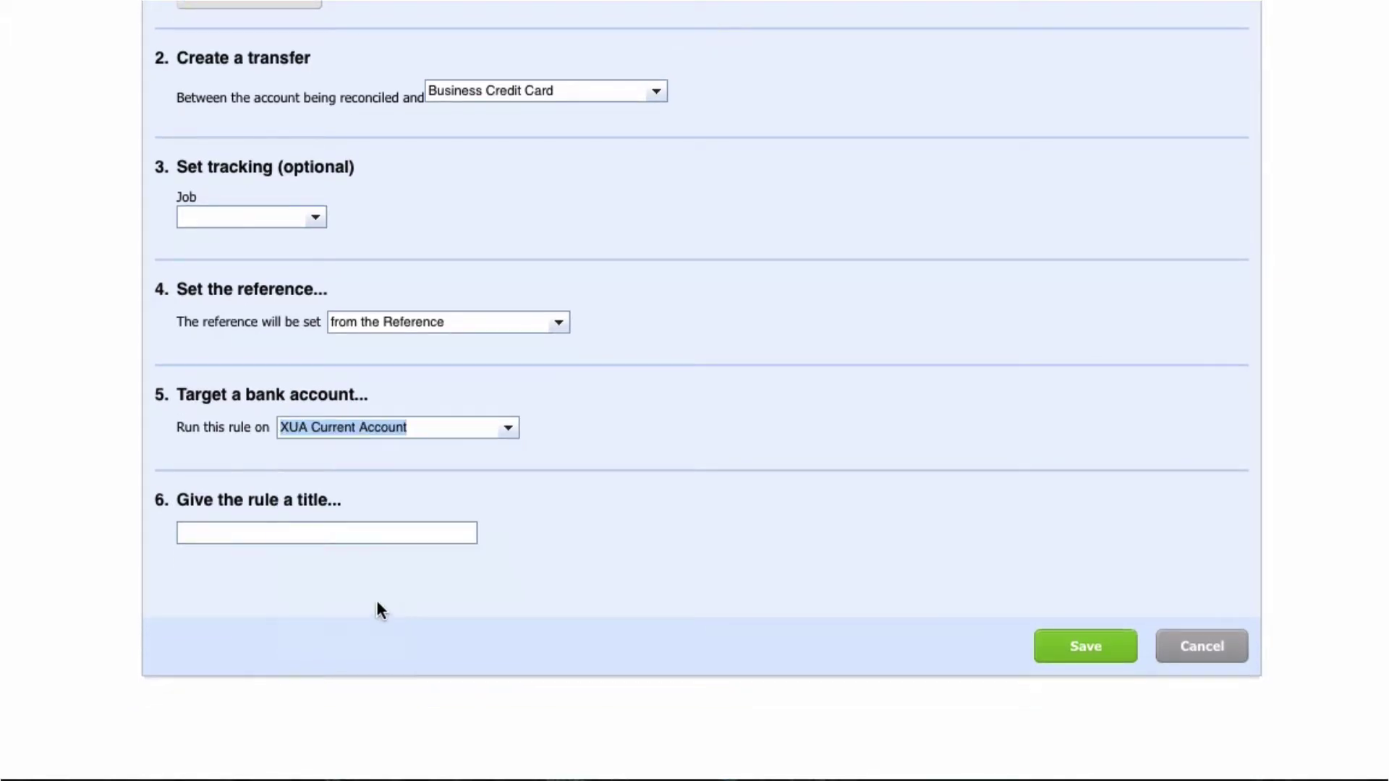
pyautogui.click(210, 526)
pyautogui.write('Credit')
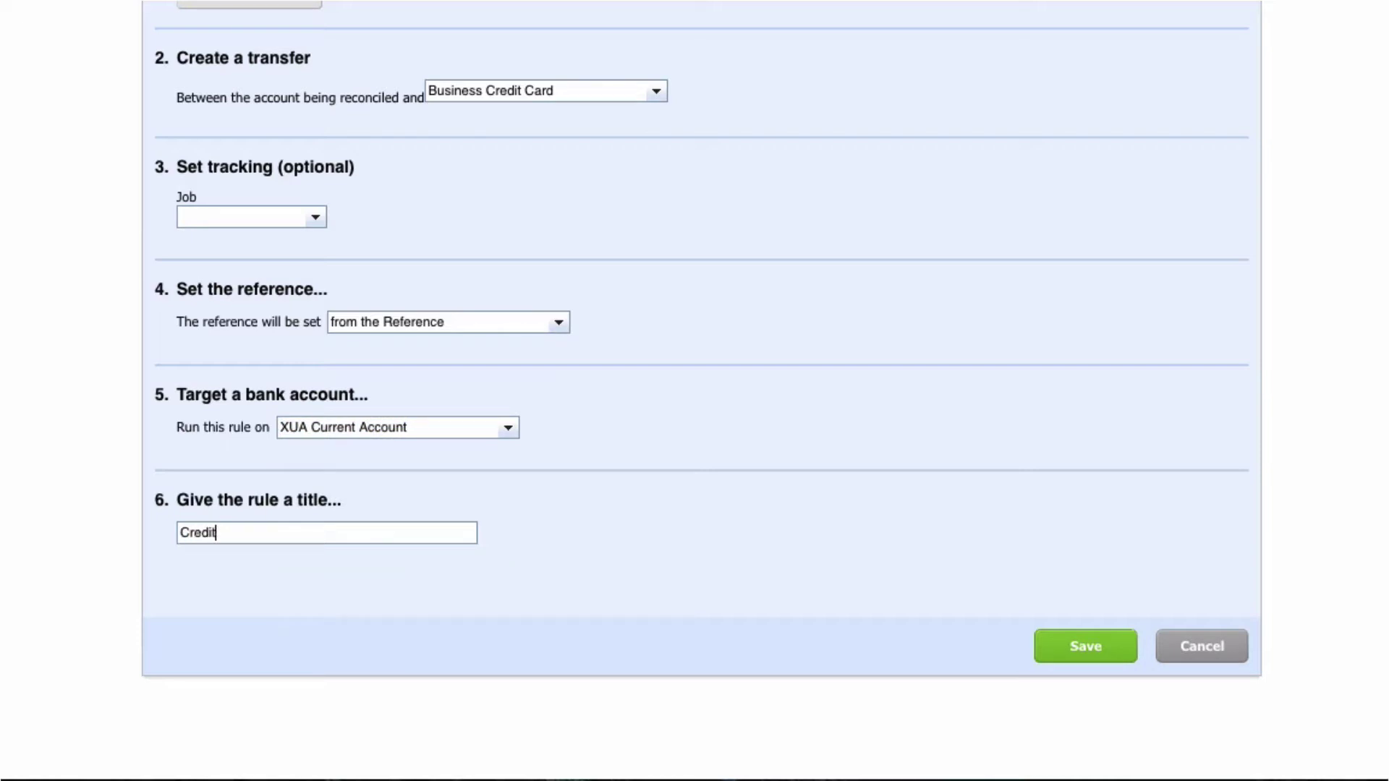
pyautogui.write(' Card Payment')
# - Save the transfer rule and reopen the XUA Current Account reconciliation from the Dashboard
pyautogui.click(1085, 645)
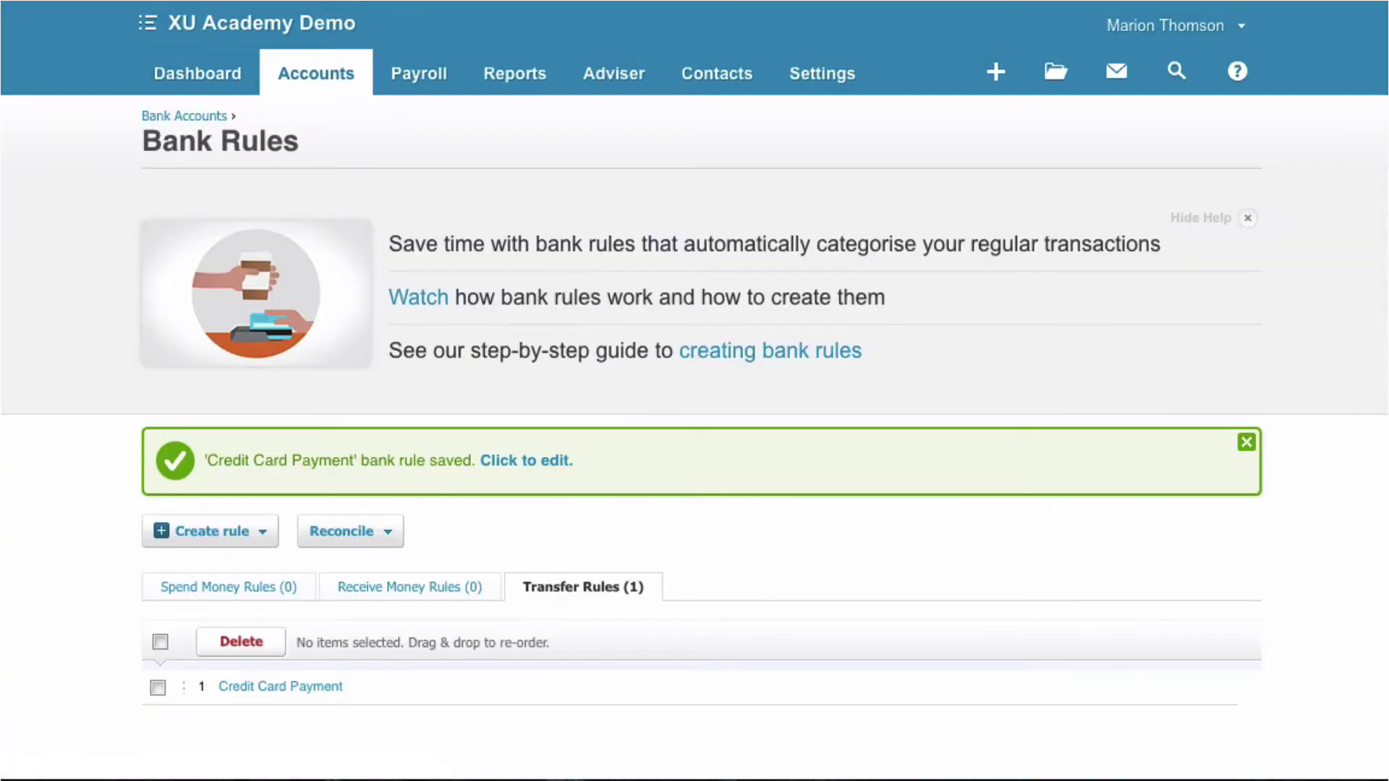
pyautogui.click(209, 86)
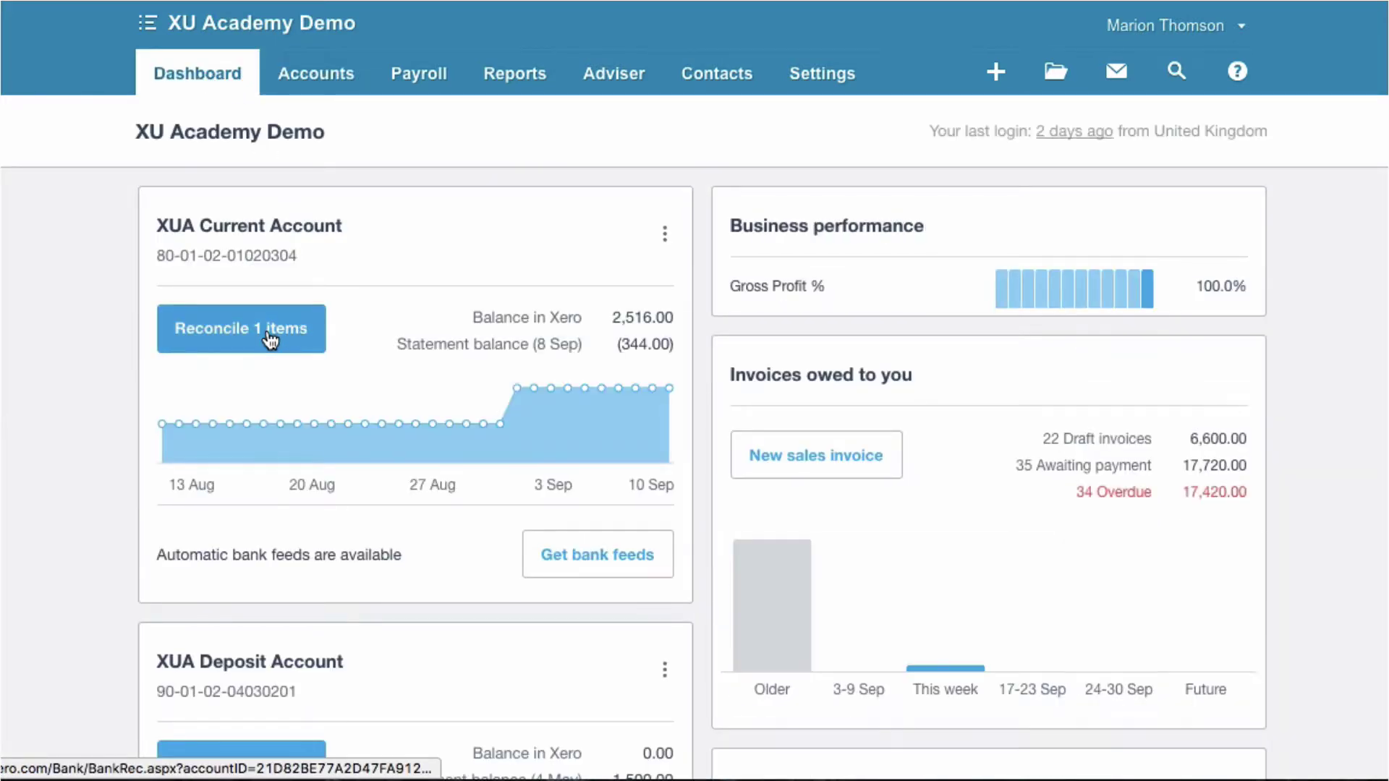
pyautogui.click(270, 338)
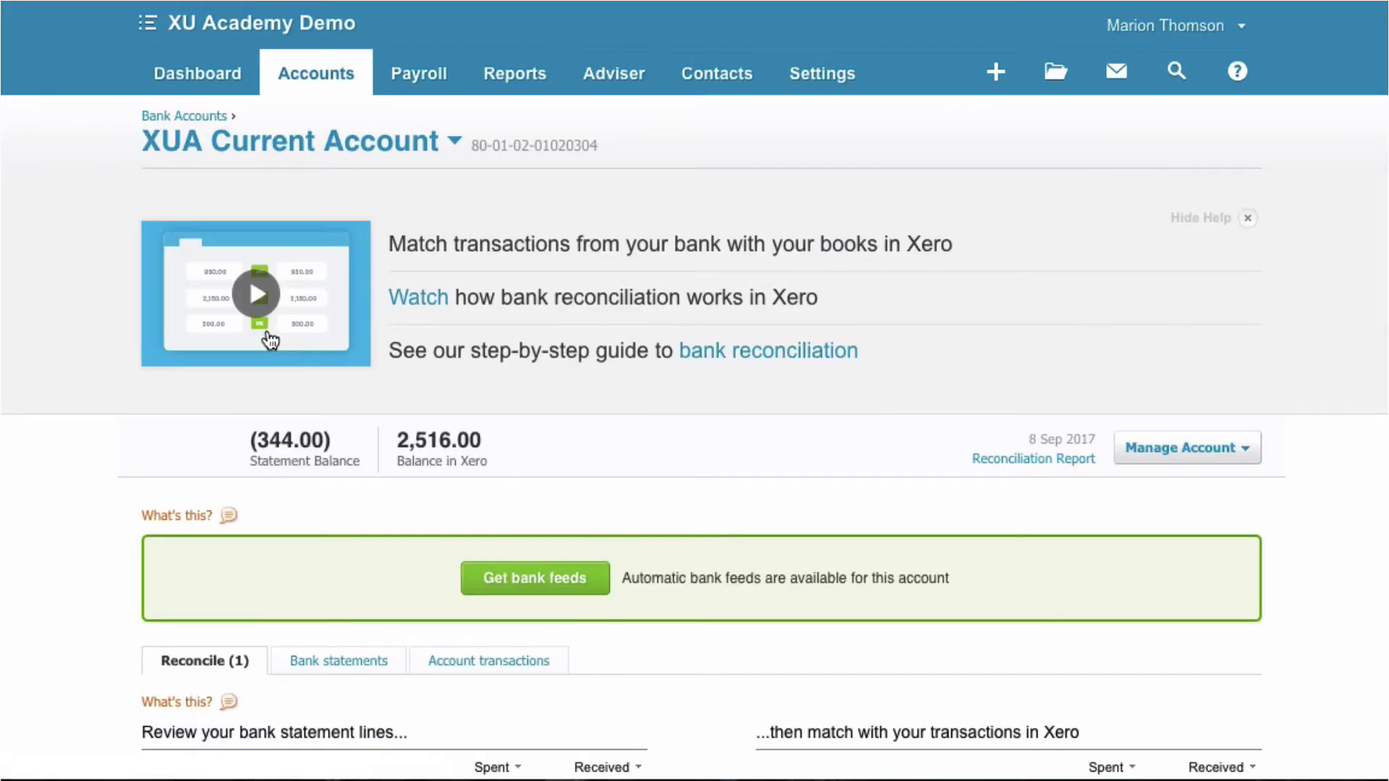
pyautogui.scroll(-5, 268, 339)
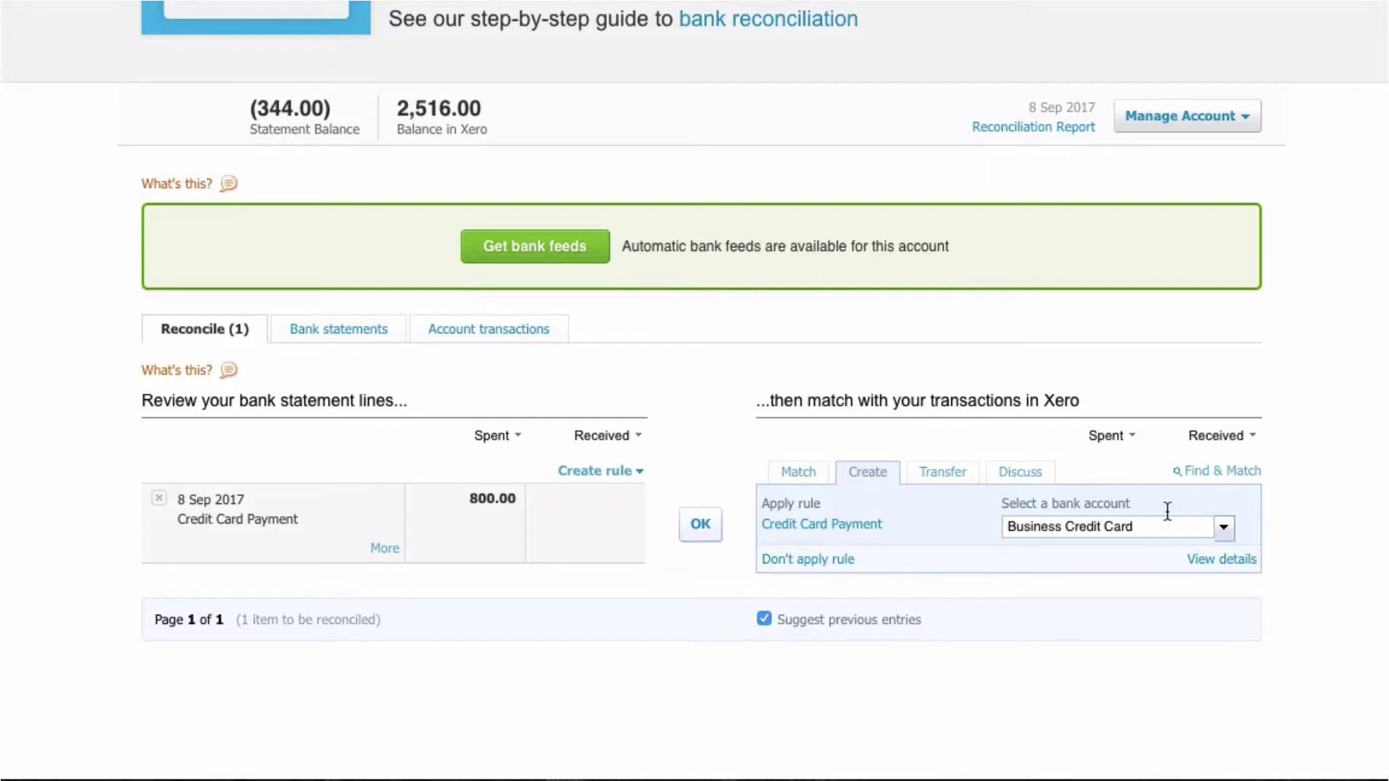
# - Reconcile the 800.00 Credit Card Payment line as a transfer to Business Credit Card with OK
pyautogui.click(1216, 562)
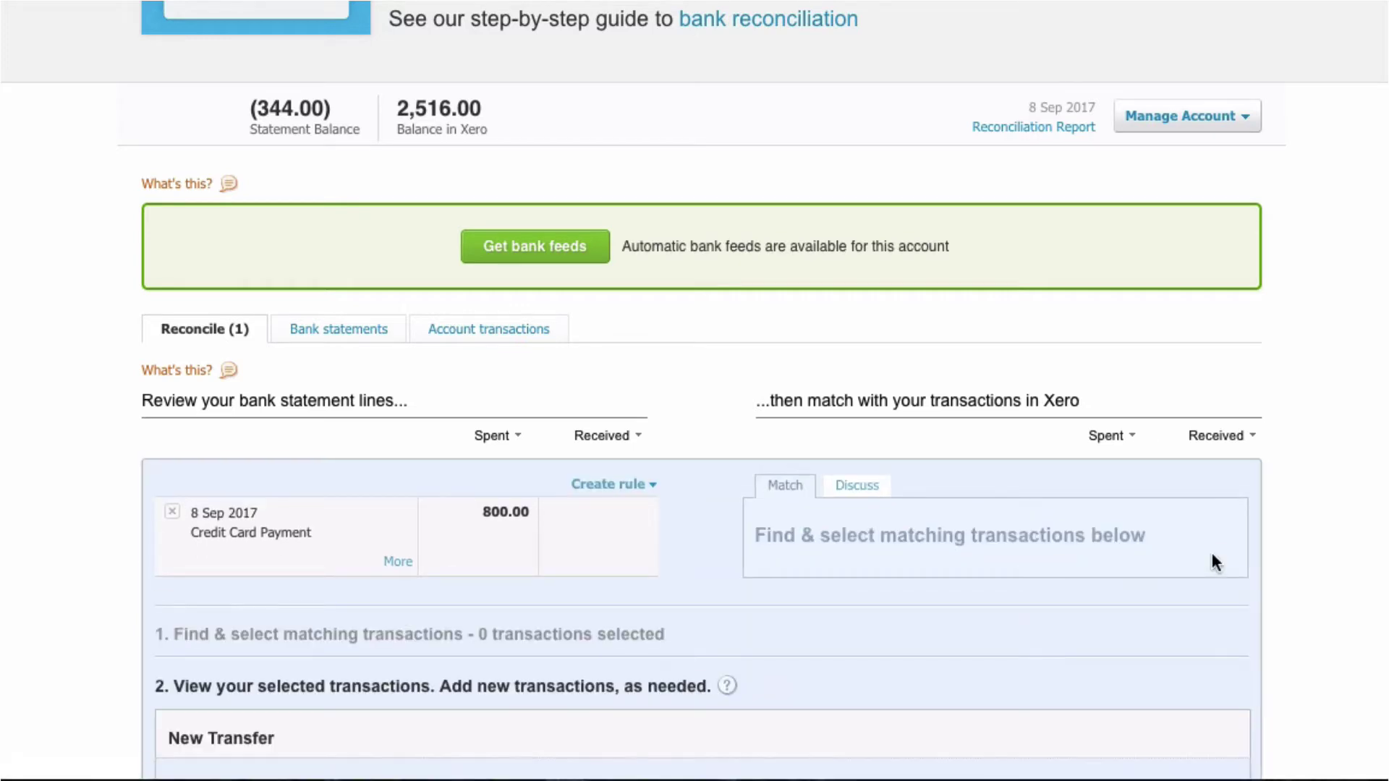
pyautogui.scroll(-5, 1213, 552)
pyautogui.scroll(-3, 1214, 562)
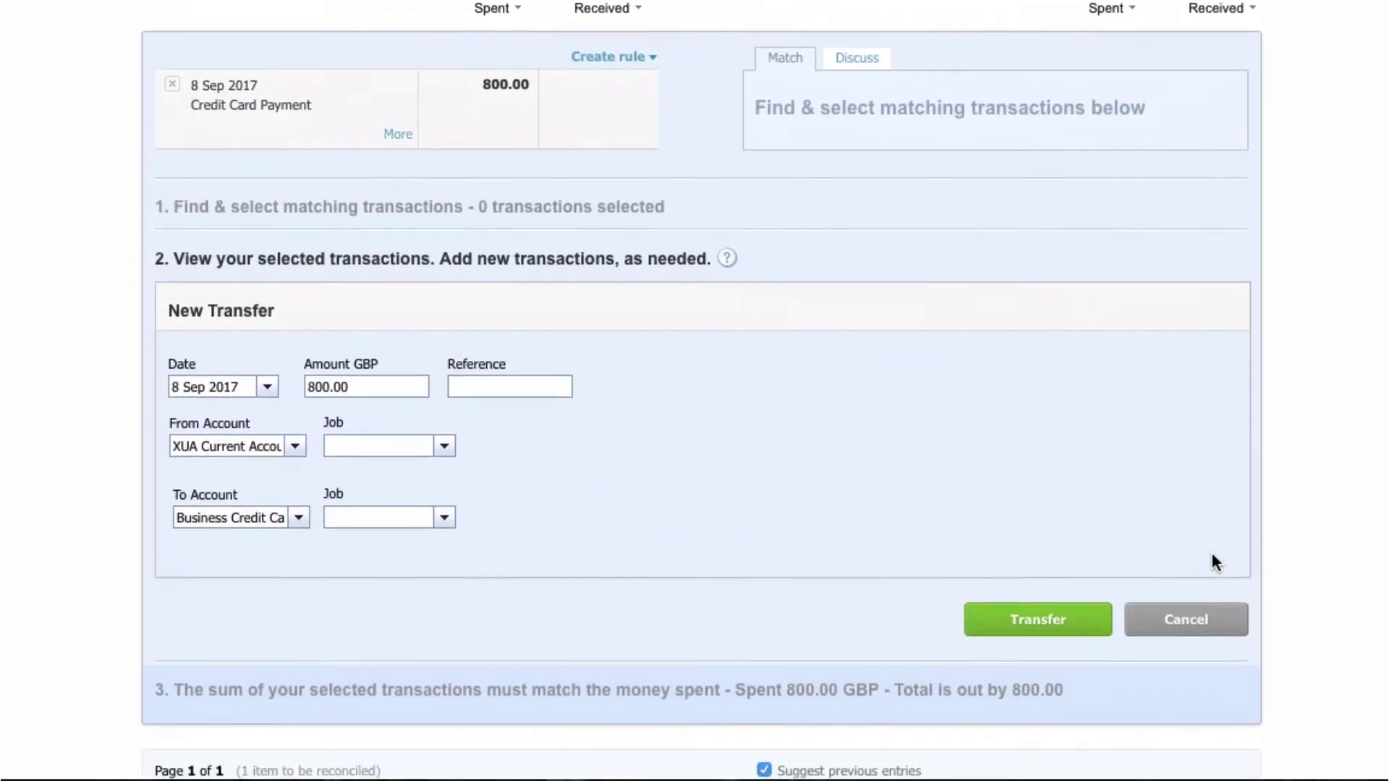
pyautogui.scroll(-2, 1213, 552)
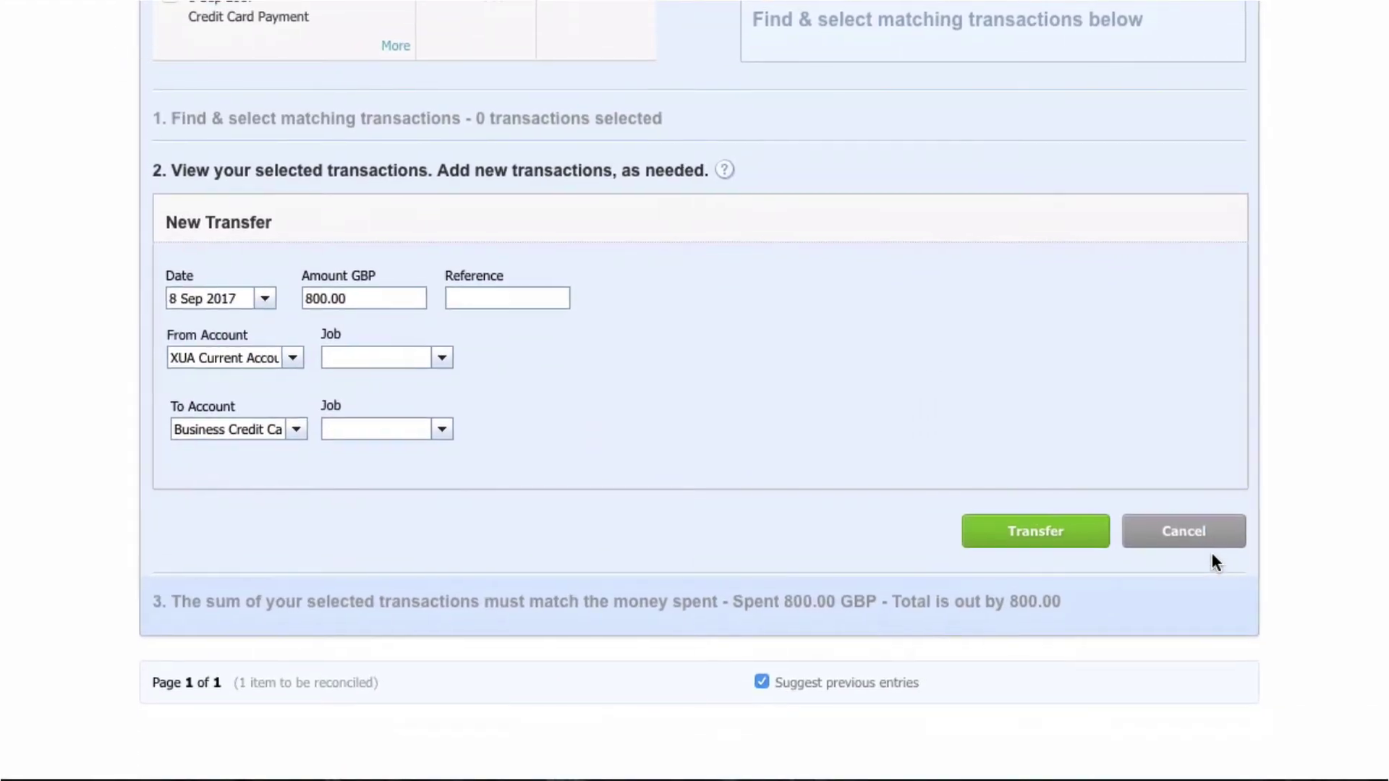
pyautogui.click(1048, 525)
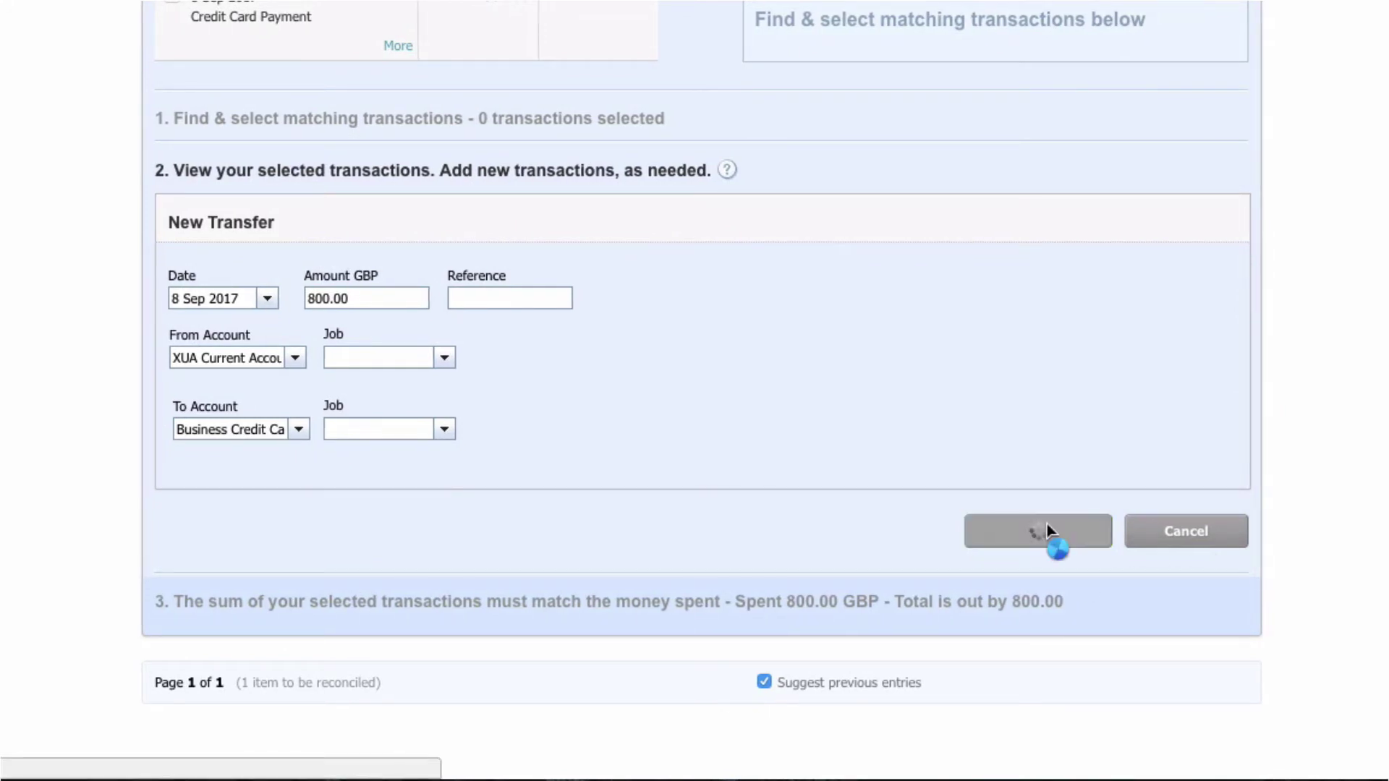
pyautogui.scroll(10, 1034, 522)
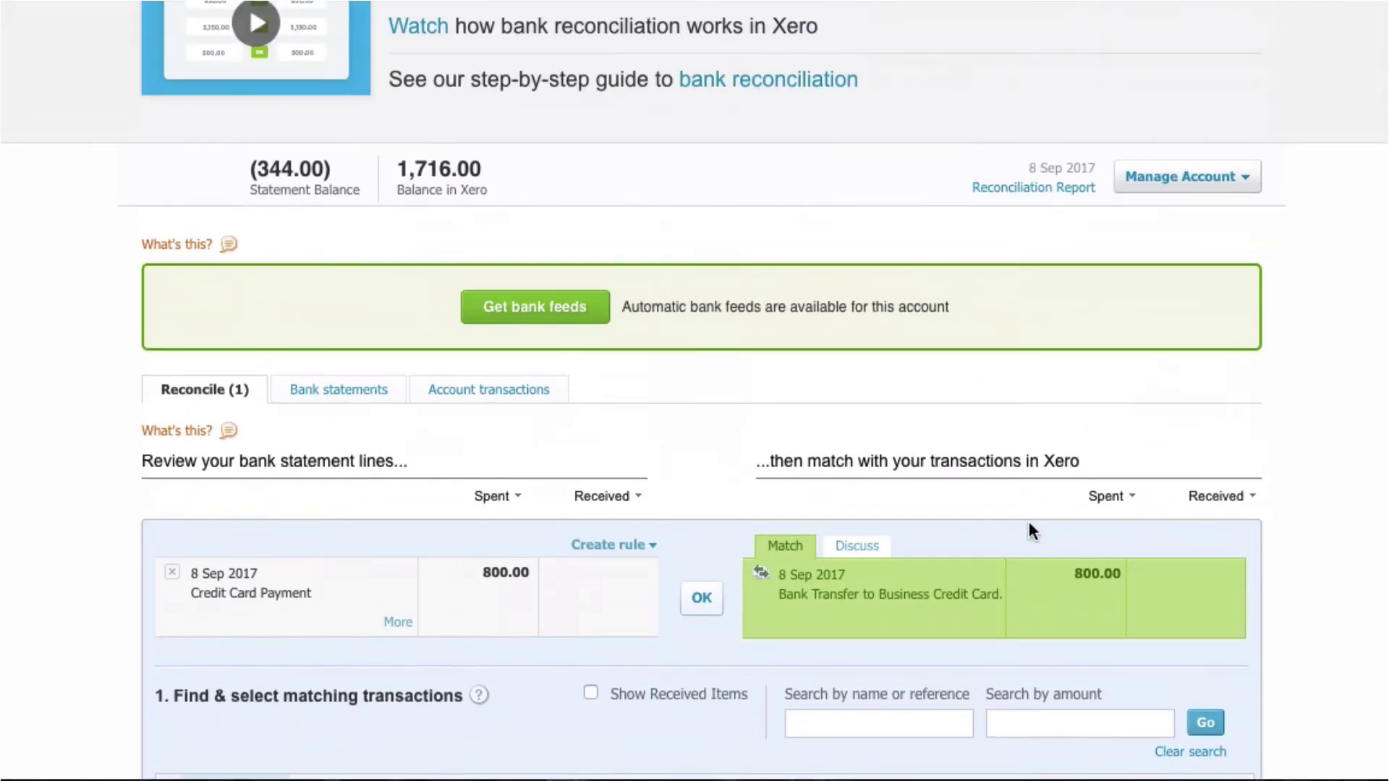
pyautogui.click(702, 601)
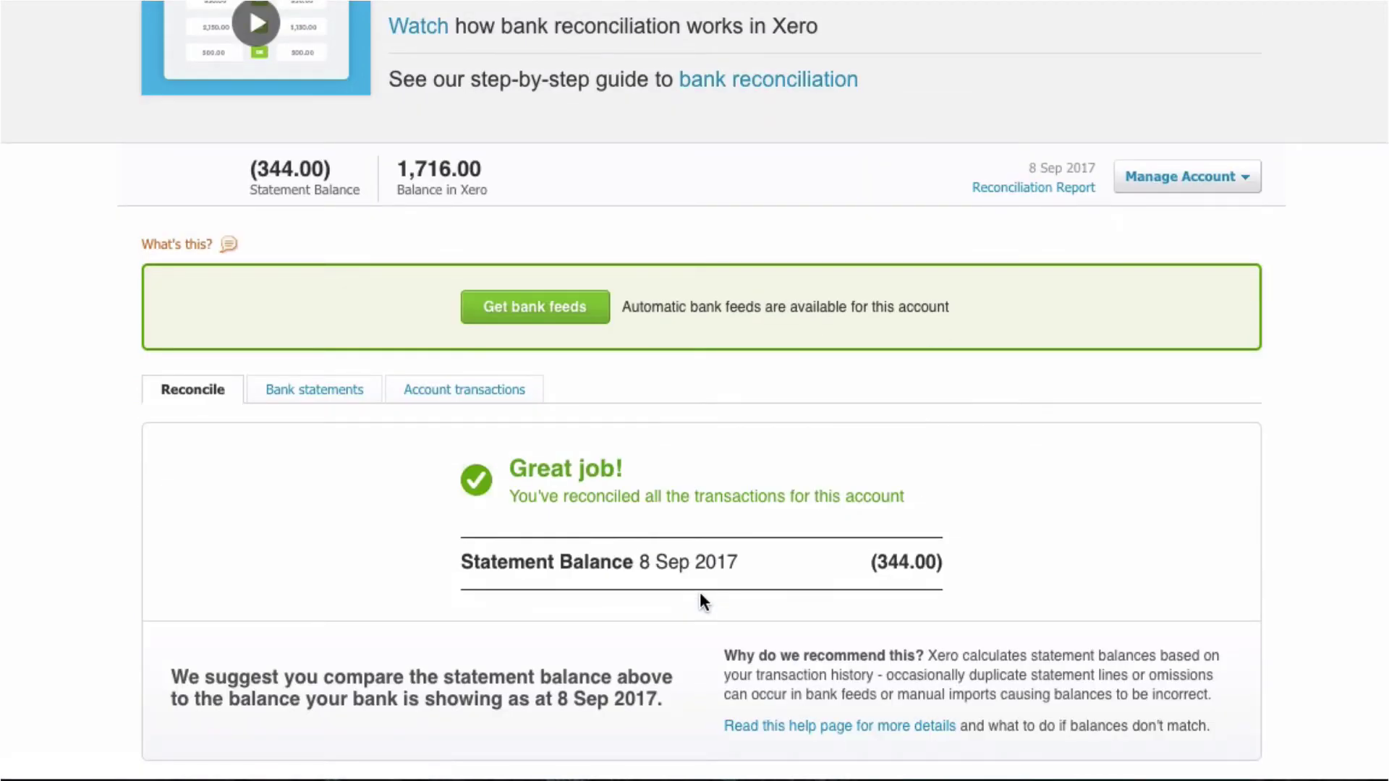
pyautogui.scroll(4, 700, 595)
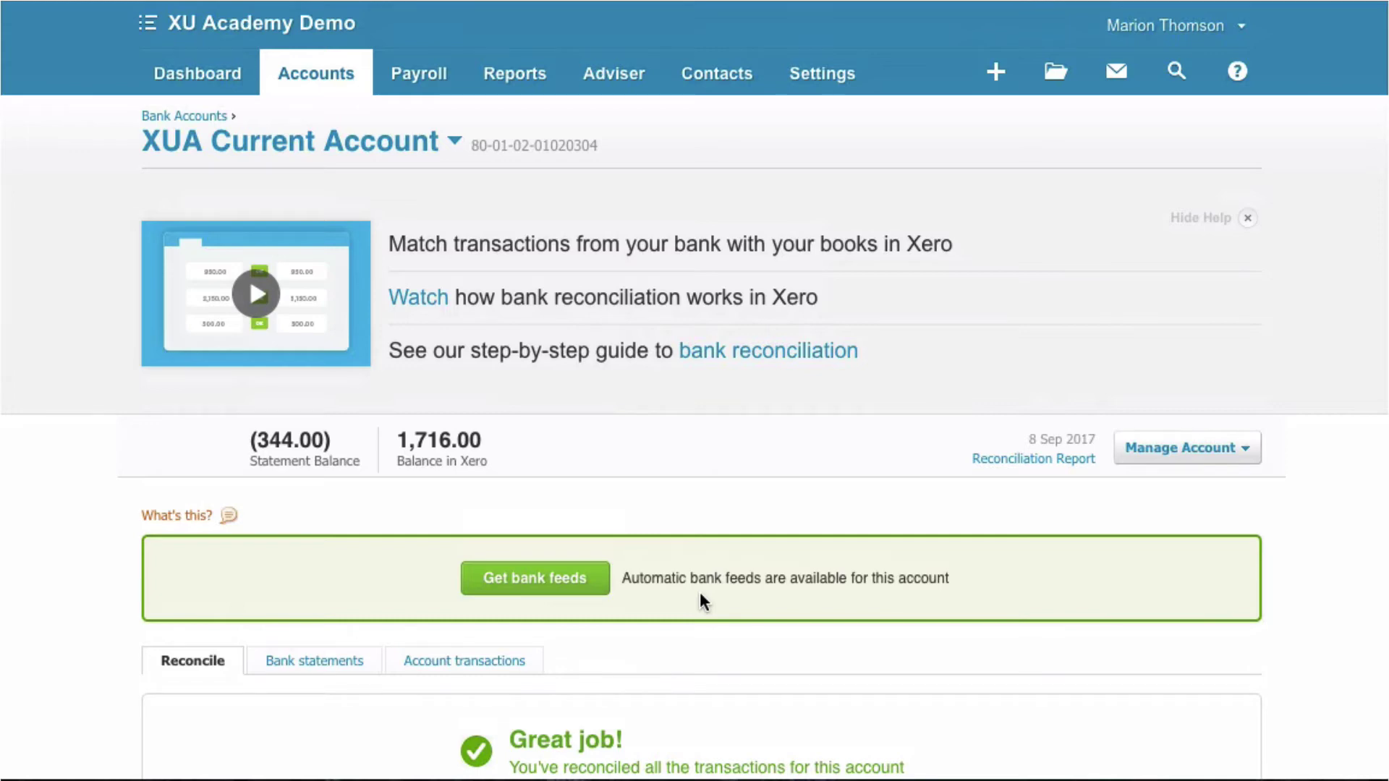
pyautogui.scroll(-2, 700, 599)
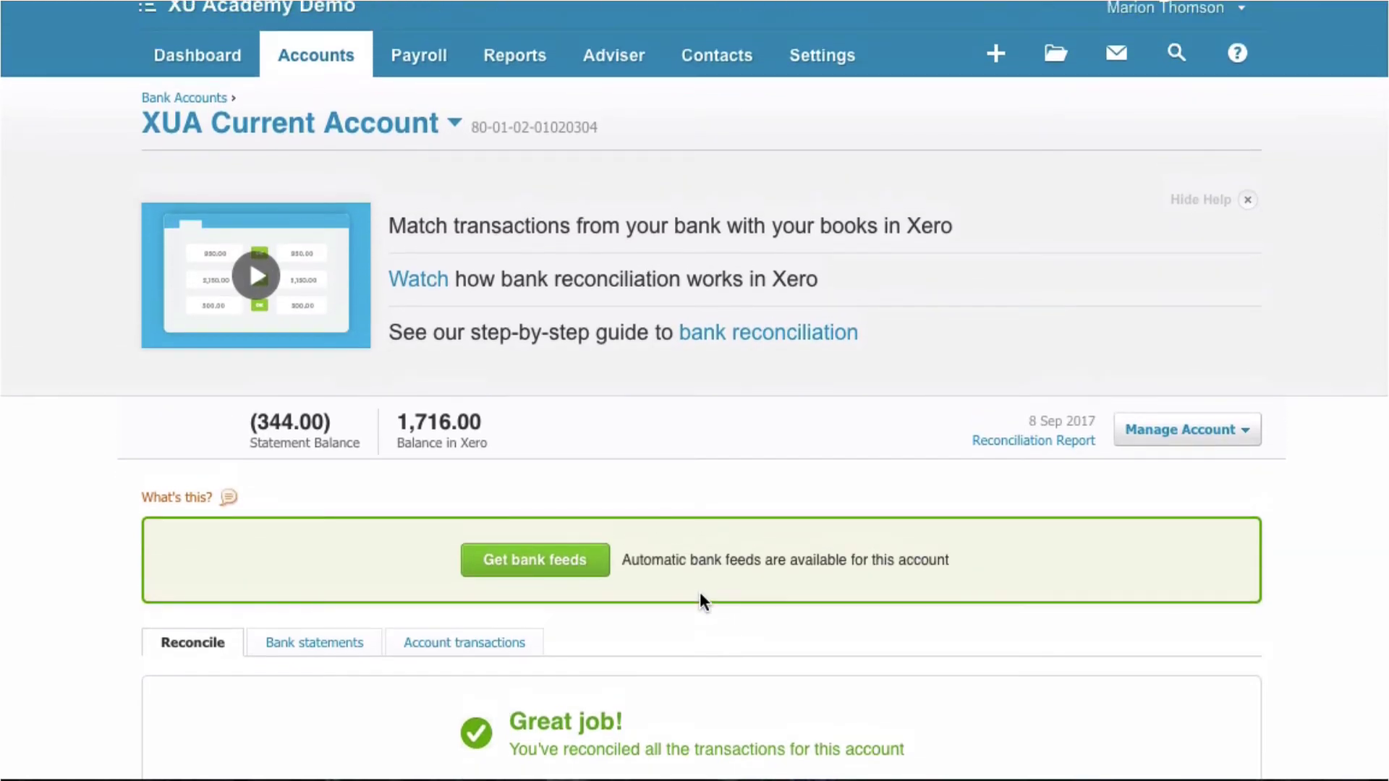
pyautogui.scroll(2, 701, 593)
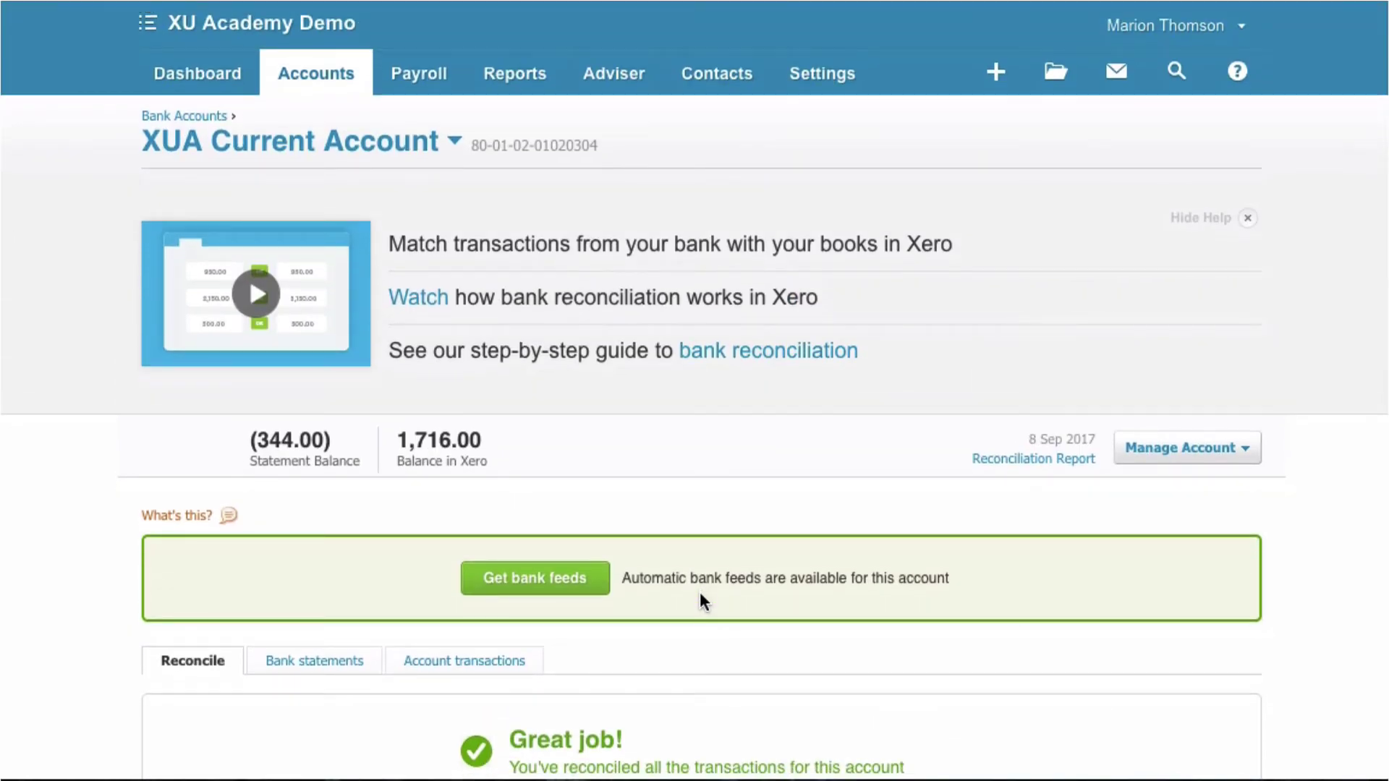